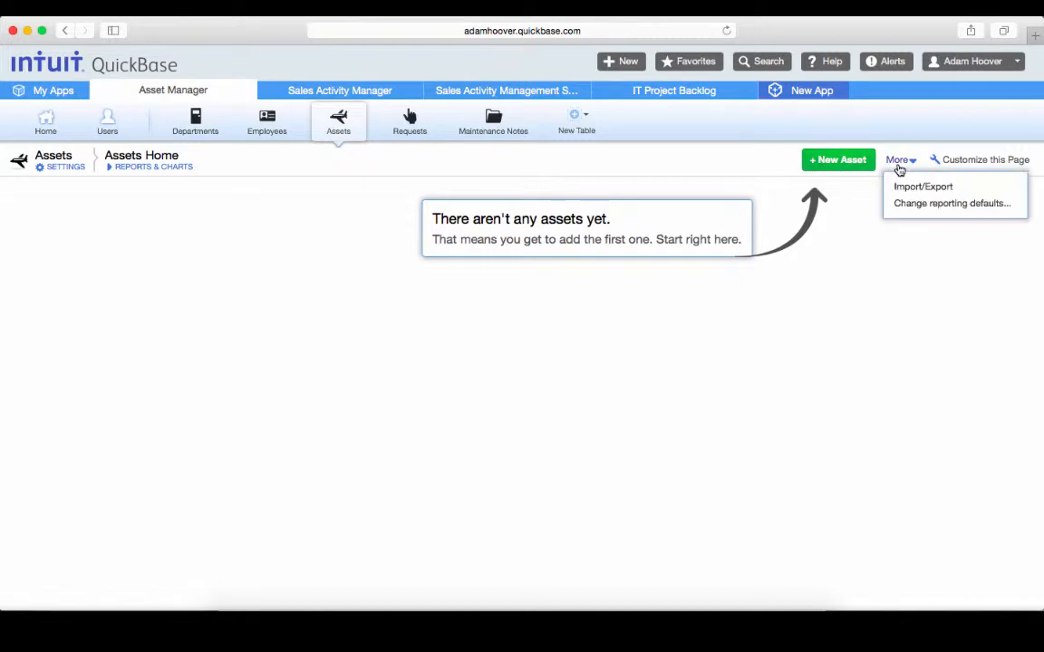
- Import the Assets.xlsx file into the Assets table
click(899, 187)
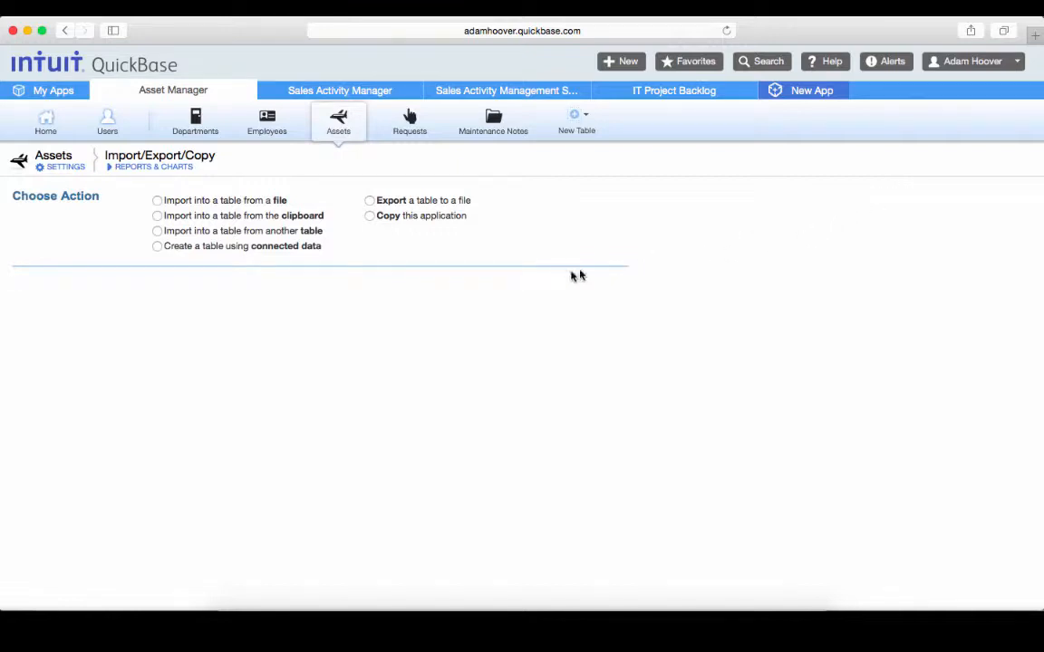
click(272, 203)
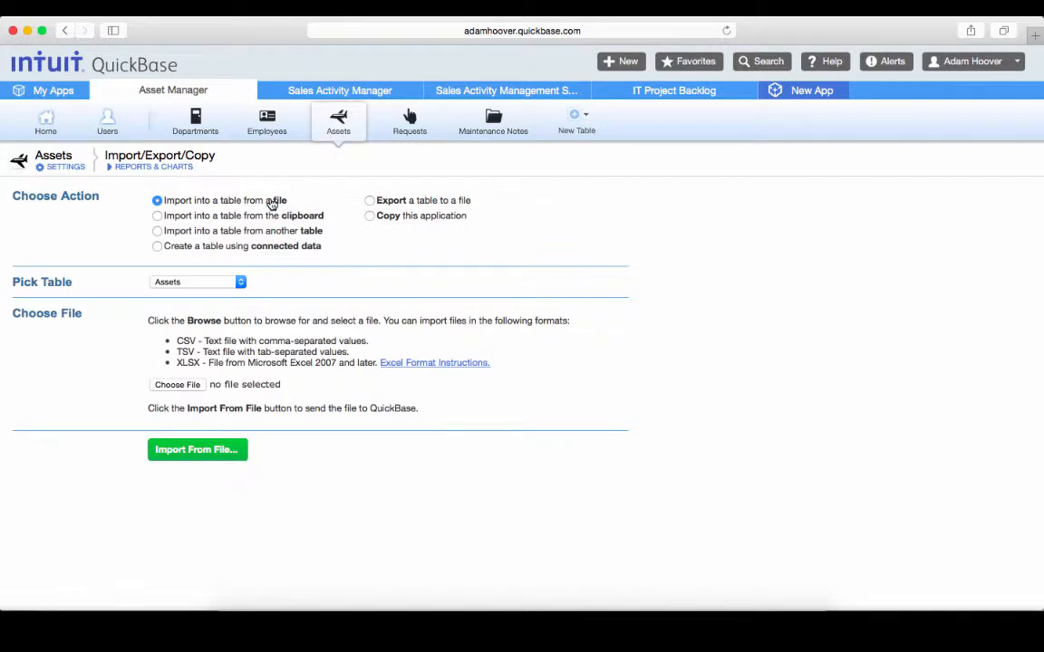
click(193, 387)
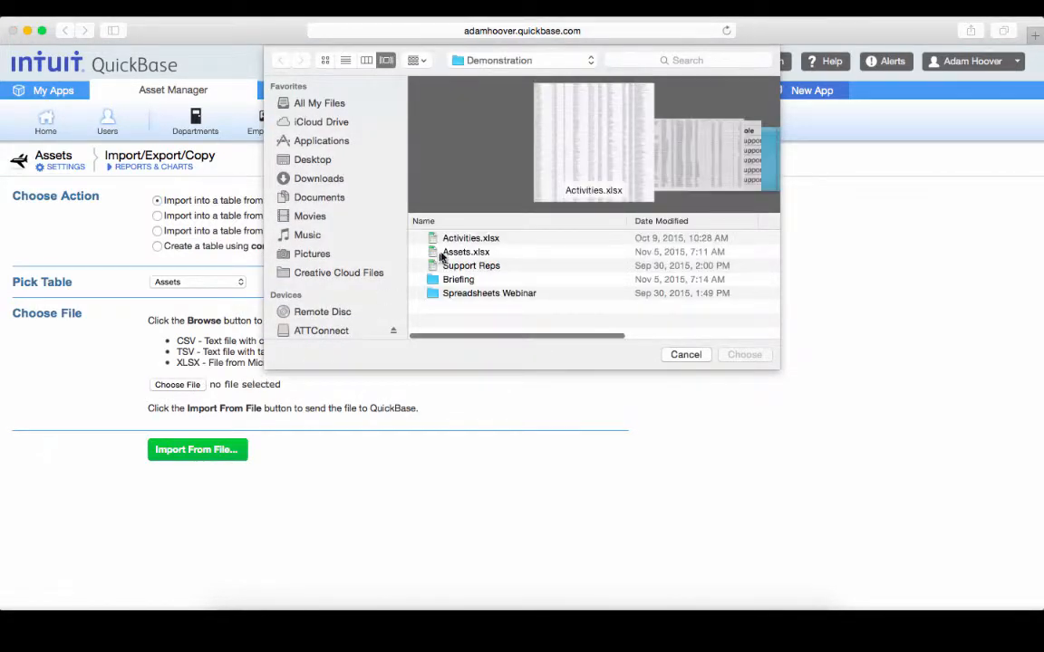
double_click(441, 257)
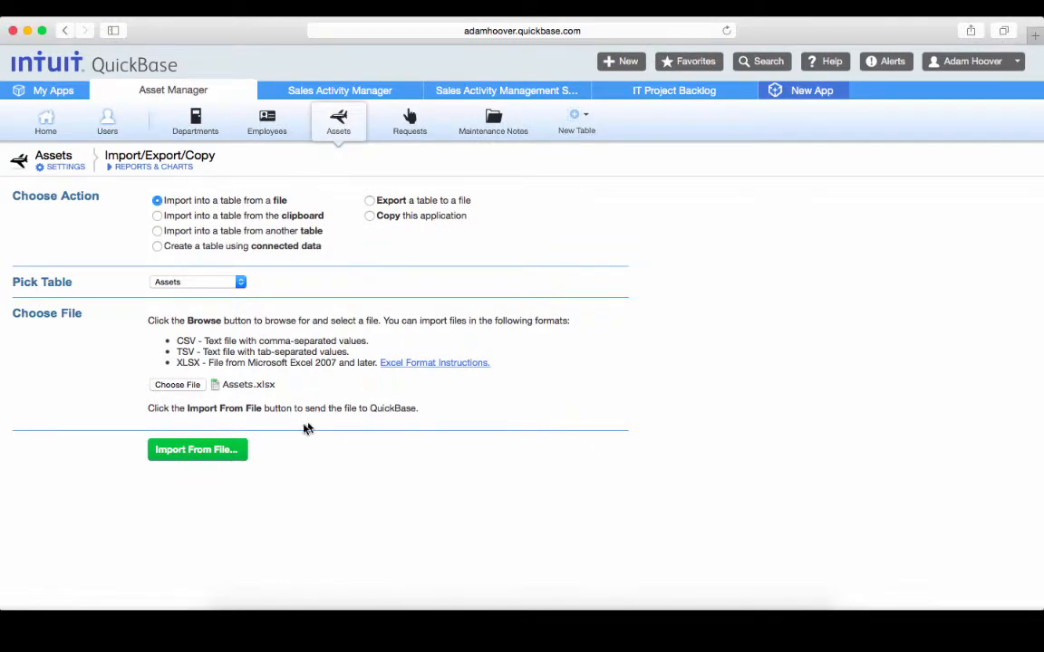
click(194, 451)
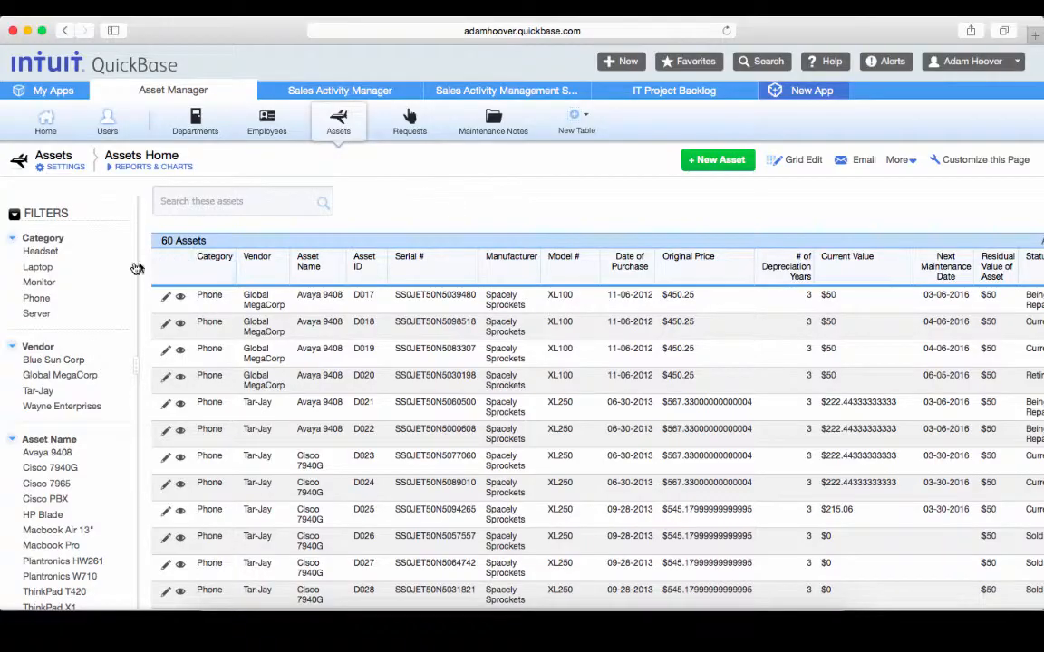
- Look over the imported assets and filter the list to category Phone and vendor Tar-Jay
scroll(113, 254, down, 2)
scroll(117, 267, down, 5)
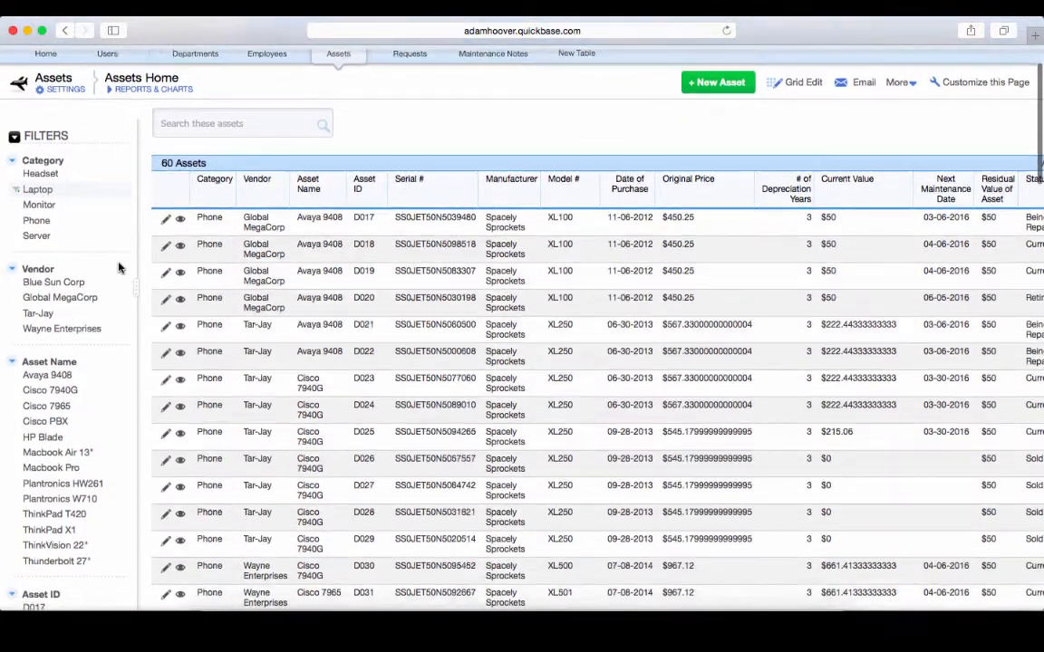
scroll(118, 267, down, 3)
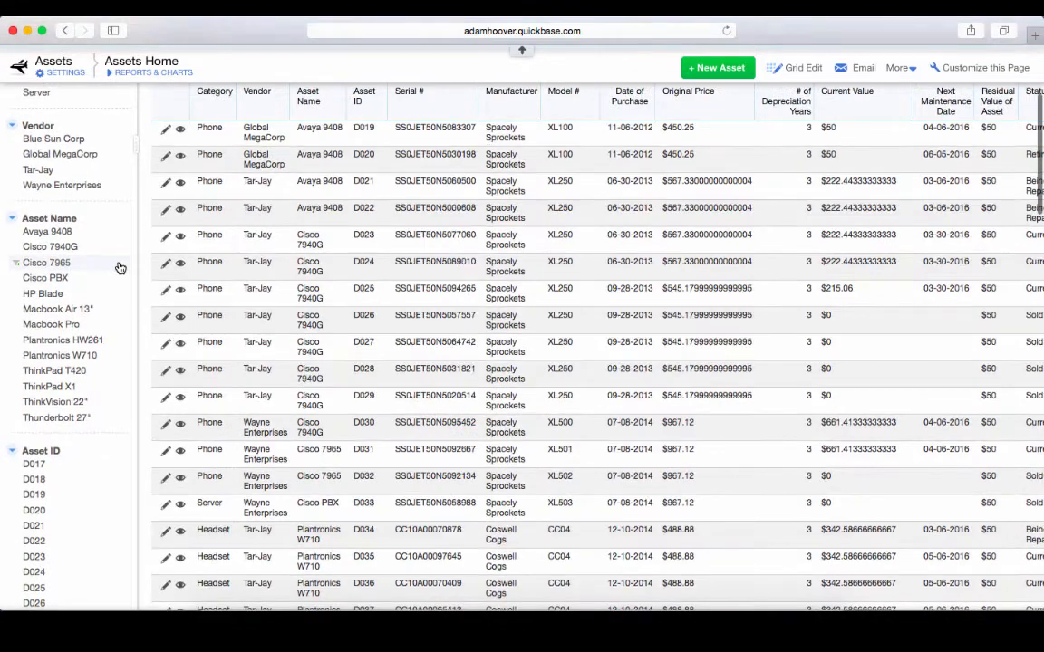
scroll(83, 372, up, 10)
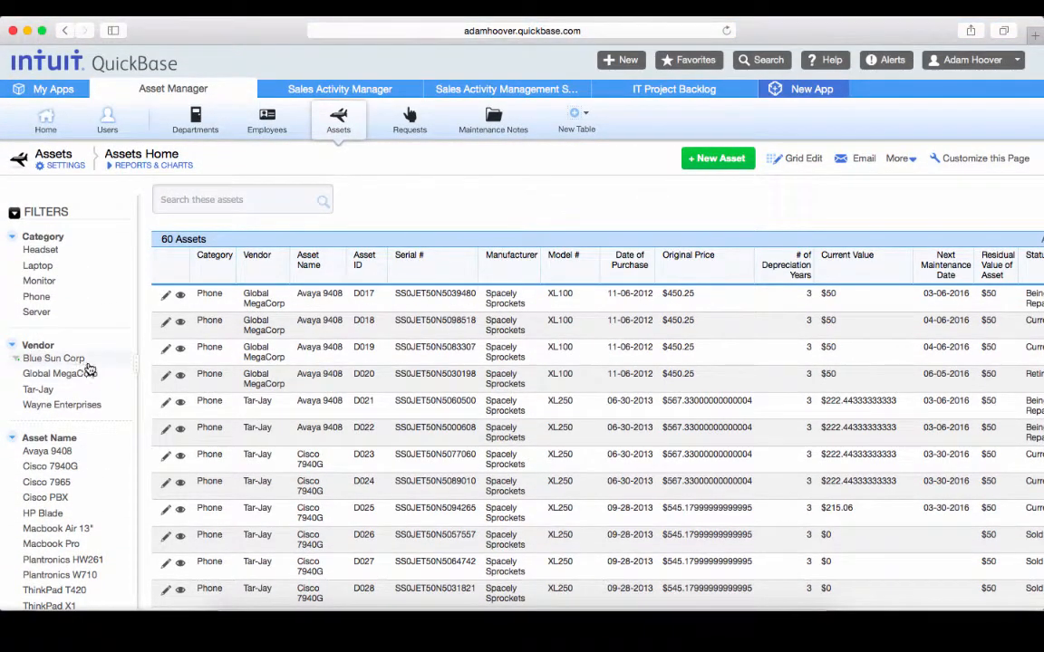
click(58, 300)
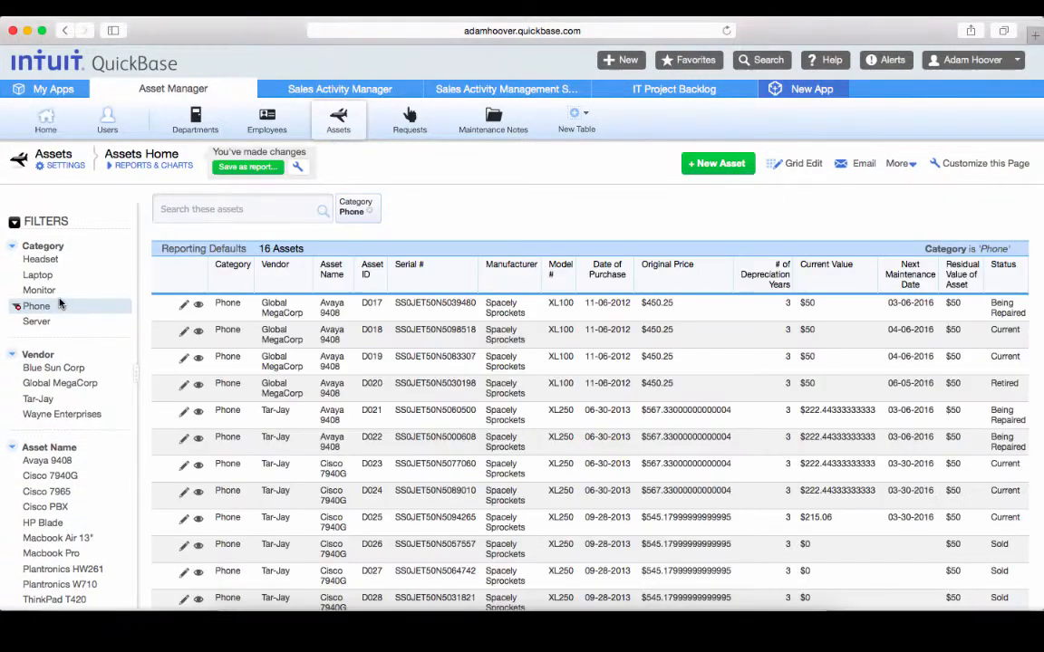
click(57, 399)
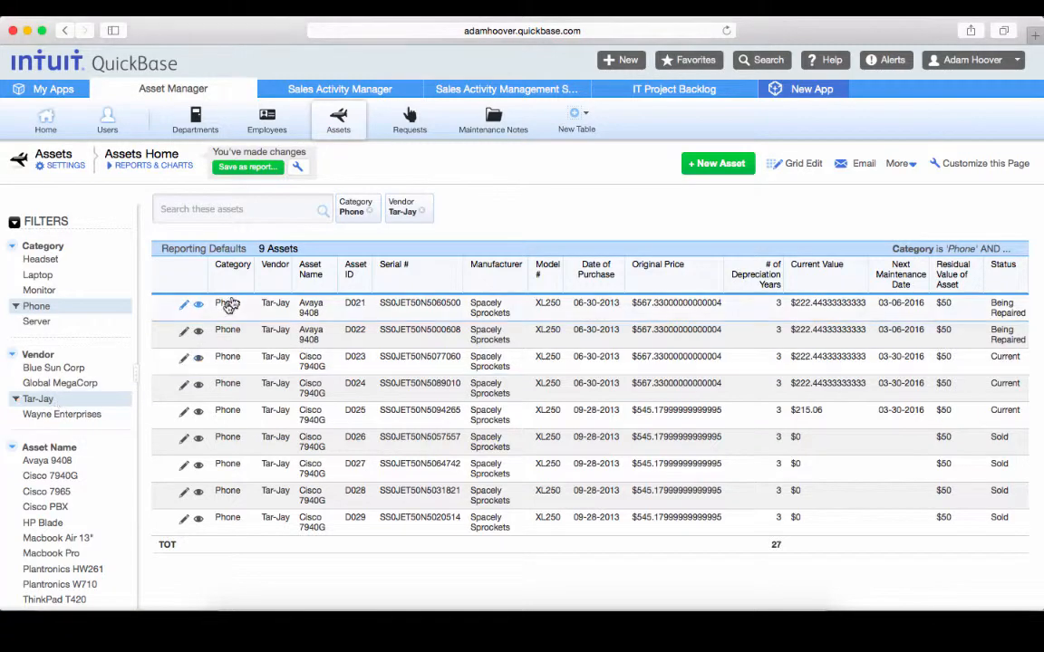
- Save the filtered asset list as a common report named "Phones from Tar-Jay"
click(274, 170)
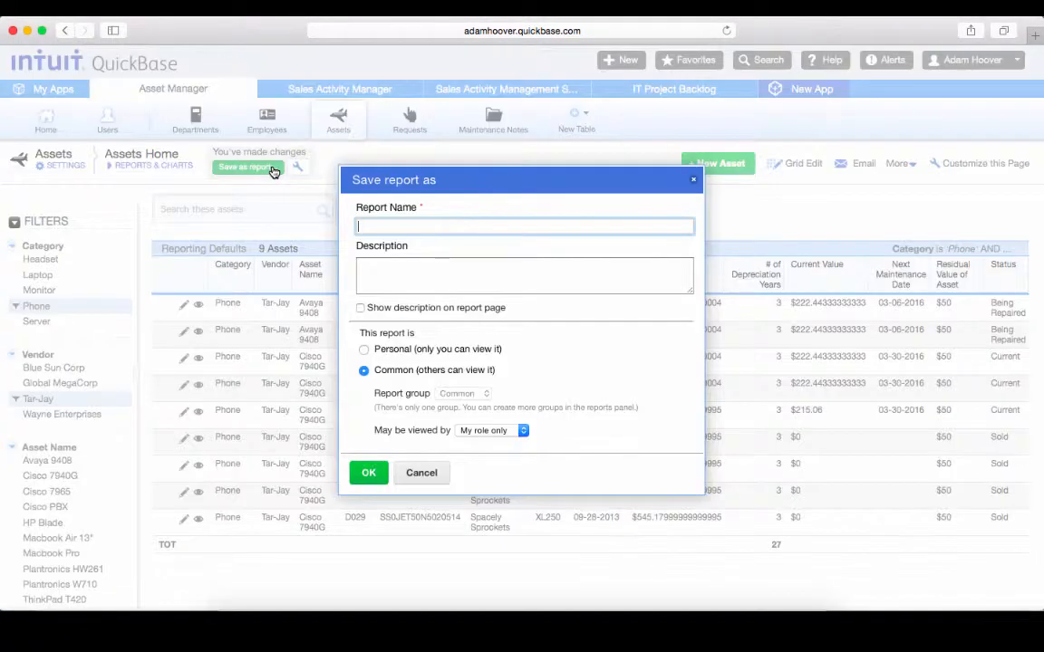
text(Phones from Tar-Jay)
click(369, 472)
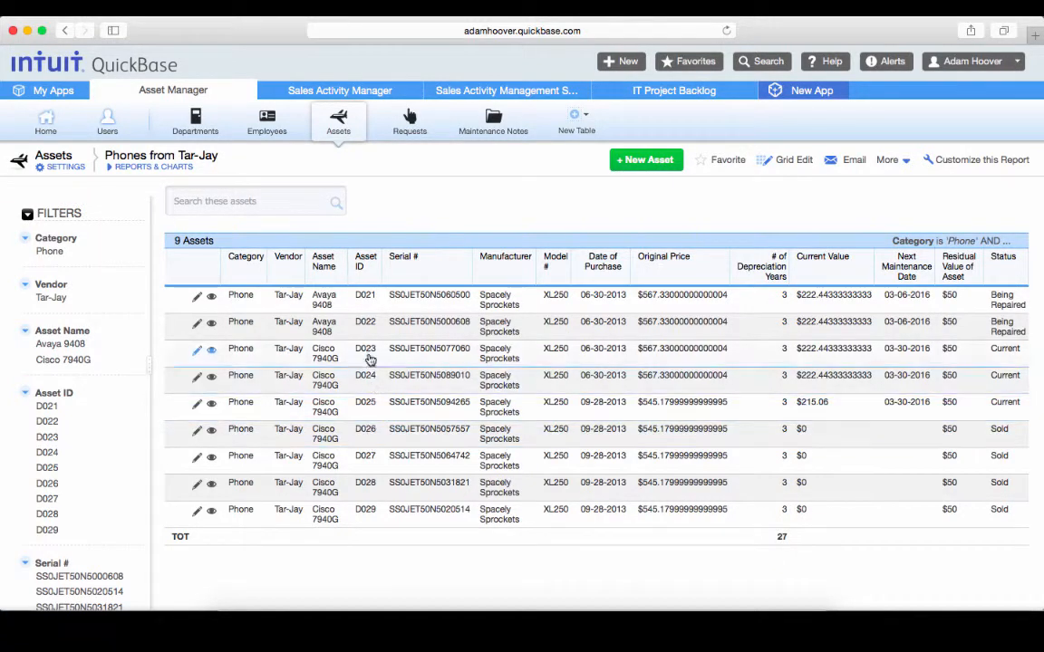
- Create a new chart report for the Assets table and set its chart type to Bar
click(178, 168)
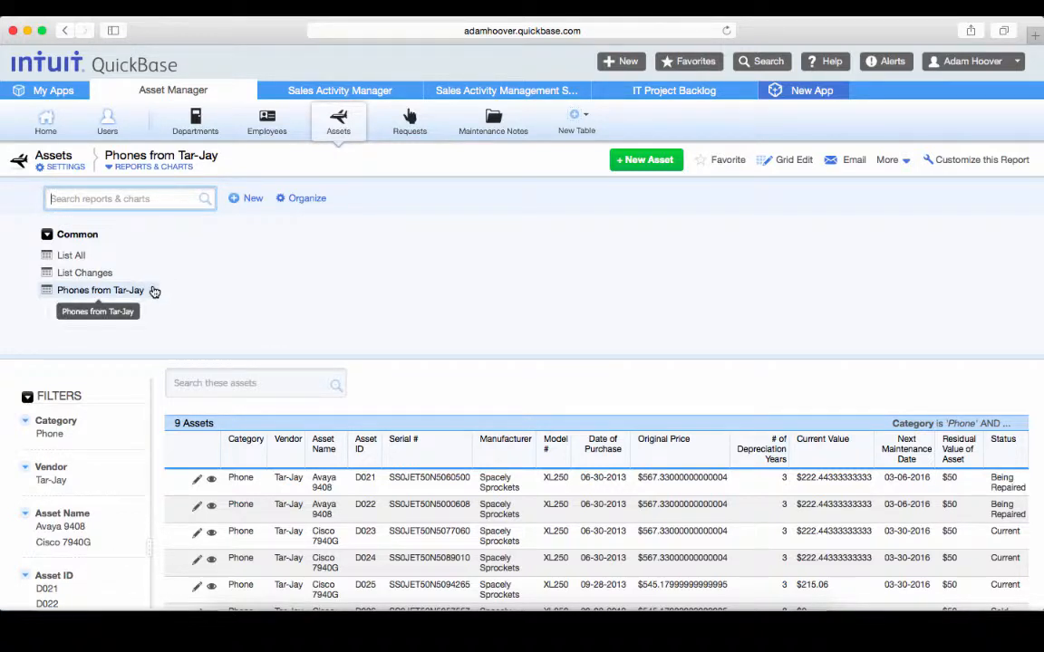
click(252, 201)
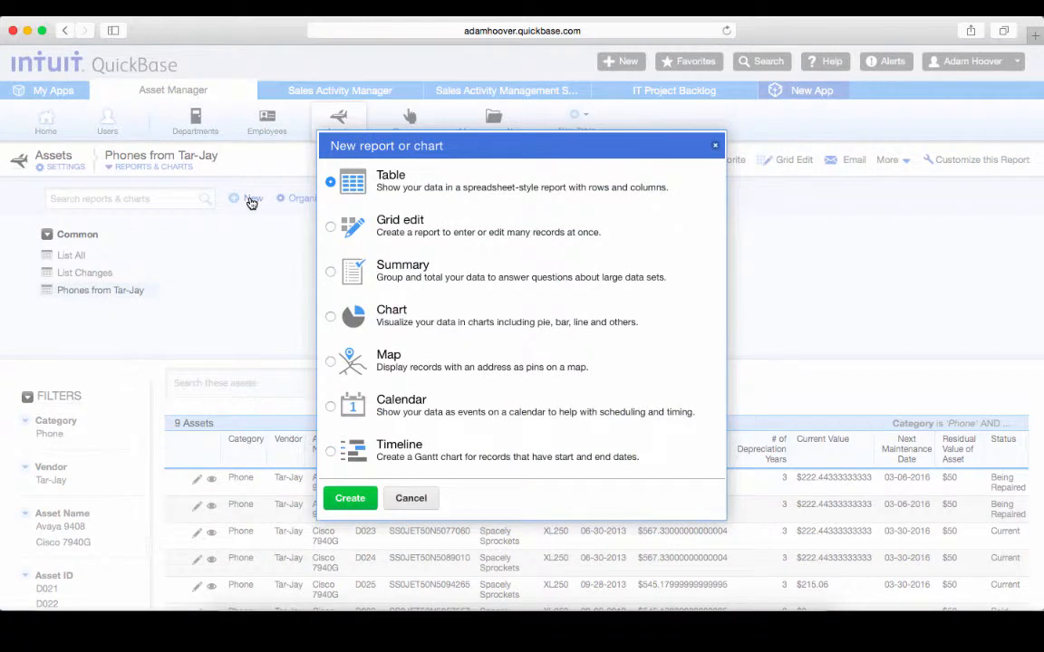
click(365, 319)
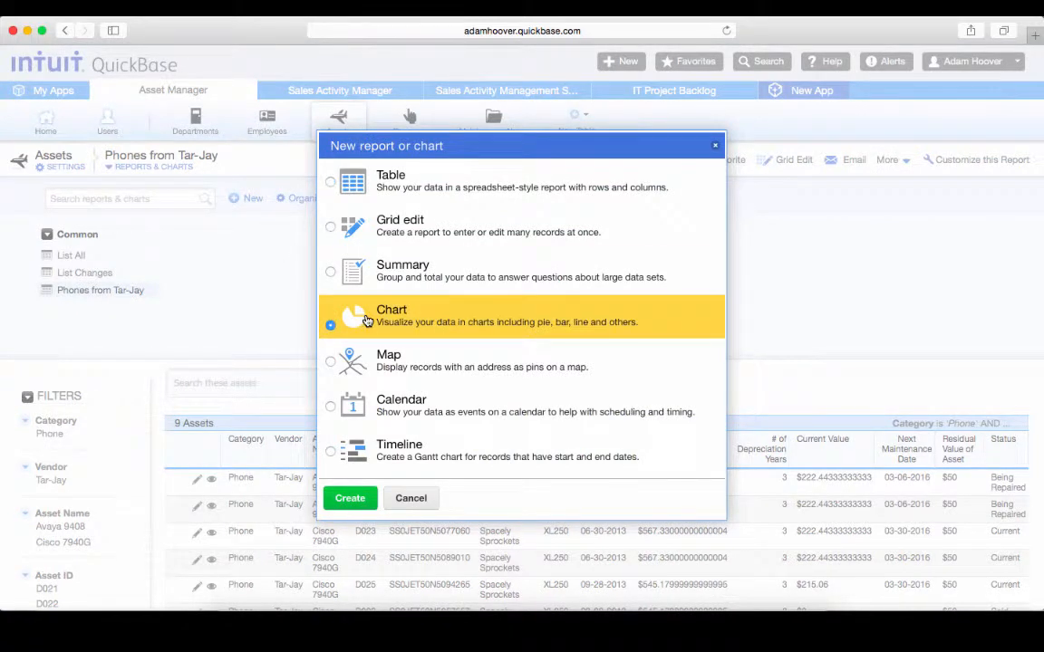
click(352, 498)
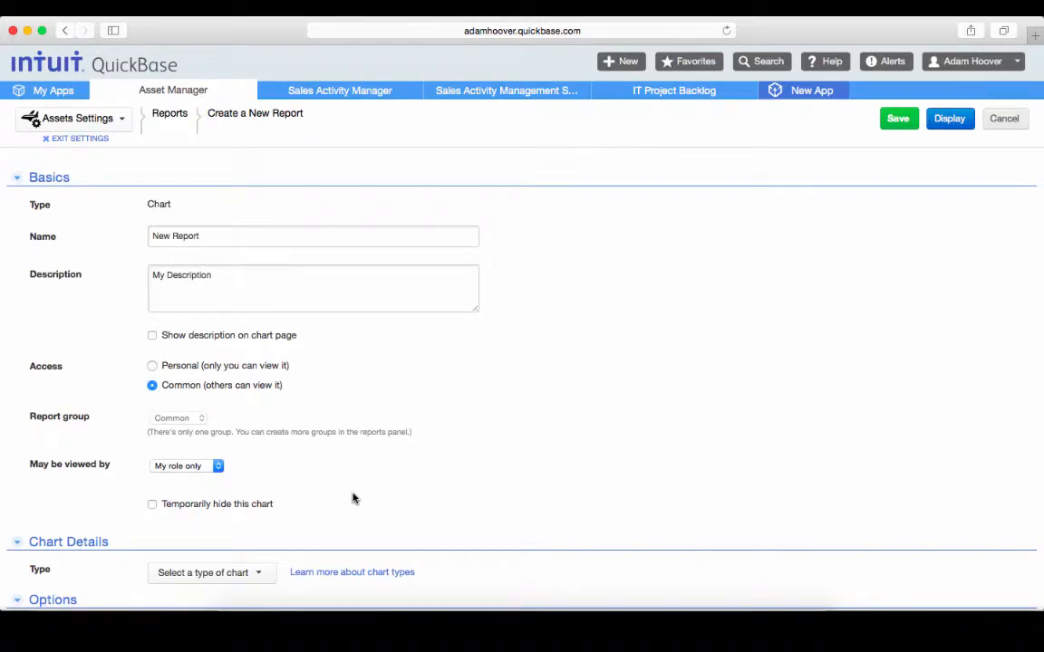
scroll(354, 498, down, 6)
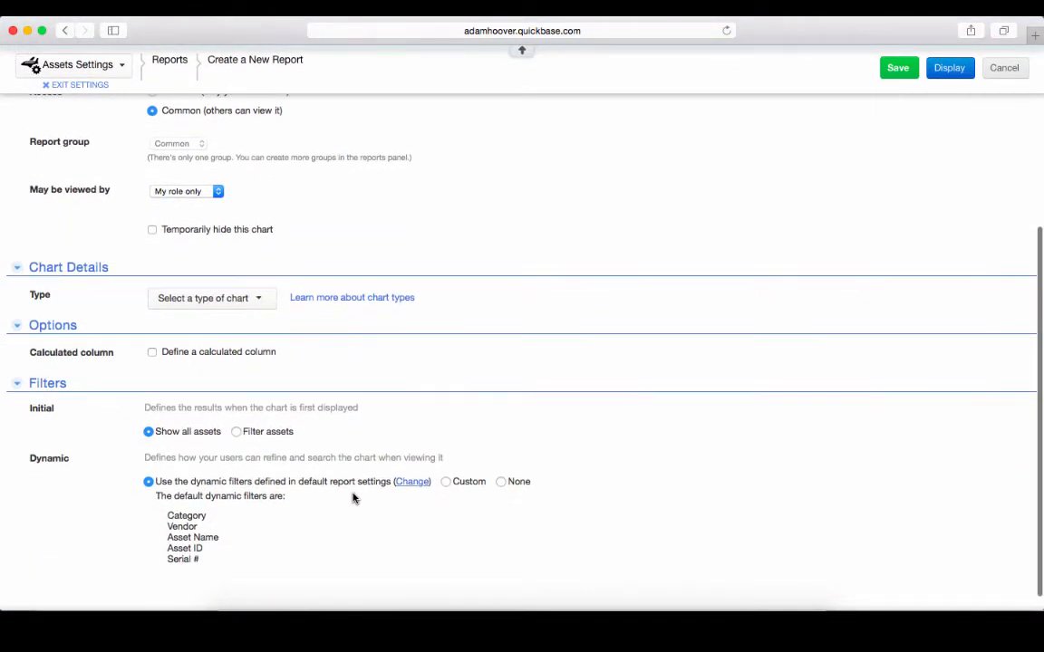
click(262, 297)
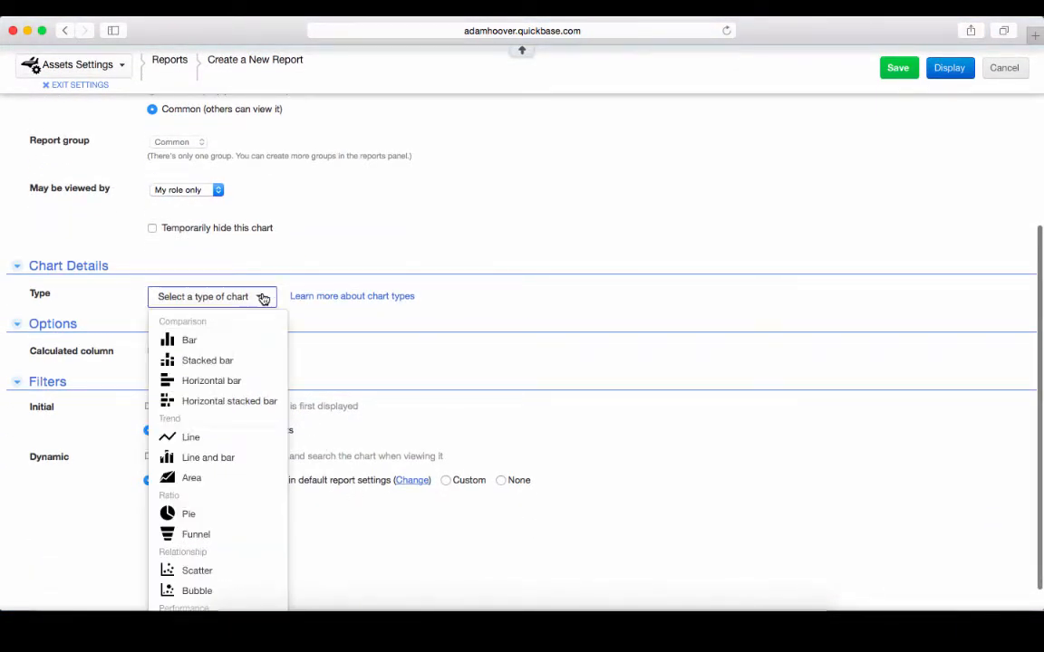
click(231, 341)
- Use Asset Name for the chart's x-axis categories, and Current Value and Original Price as its y-axis data values
scroll(233, 347, down, 4)
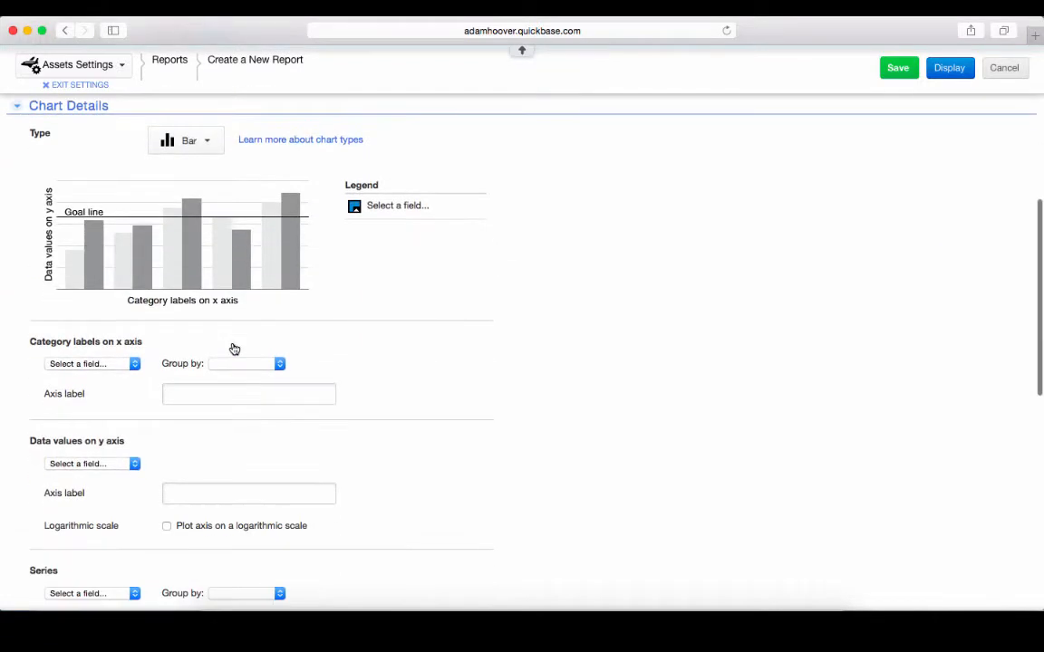
click(110, 346)
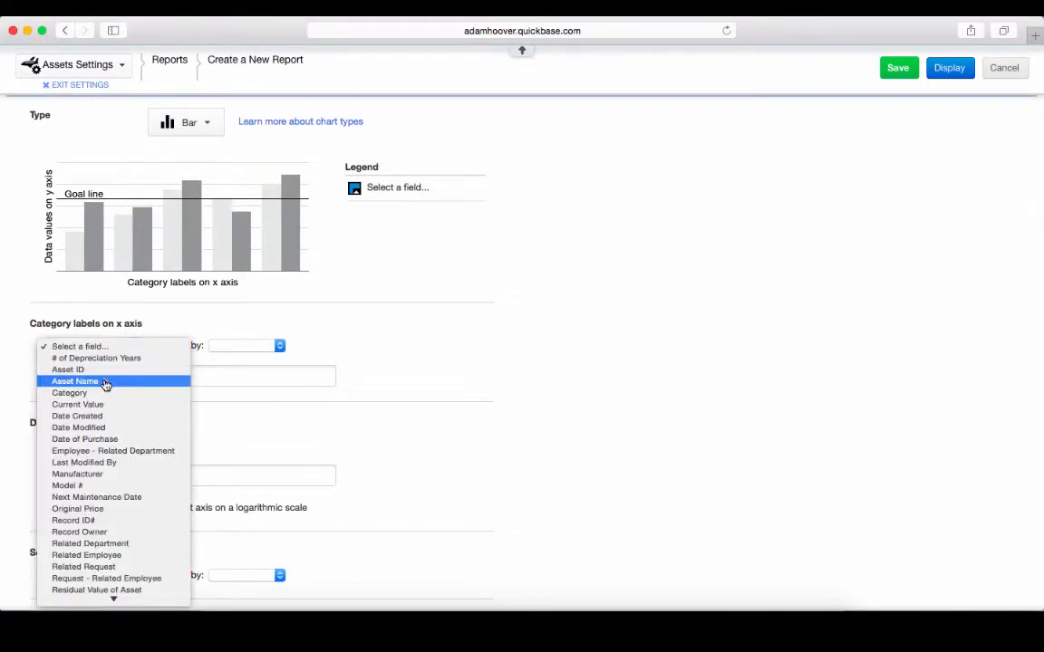
click(107, 382)
click(98, 444)
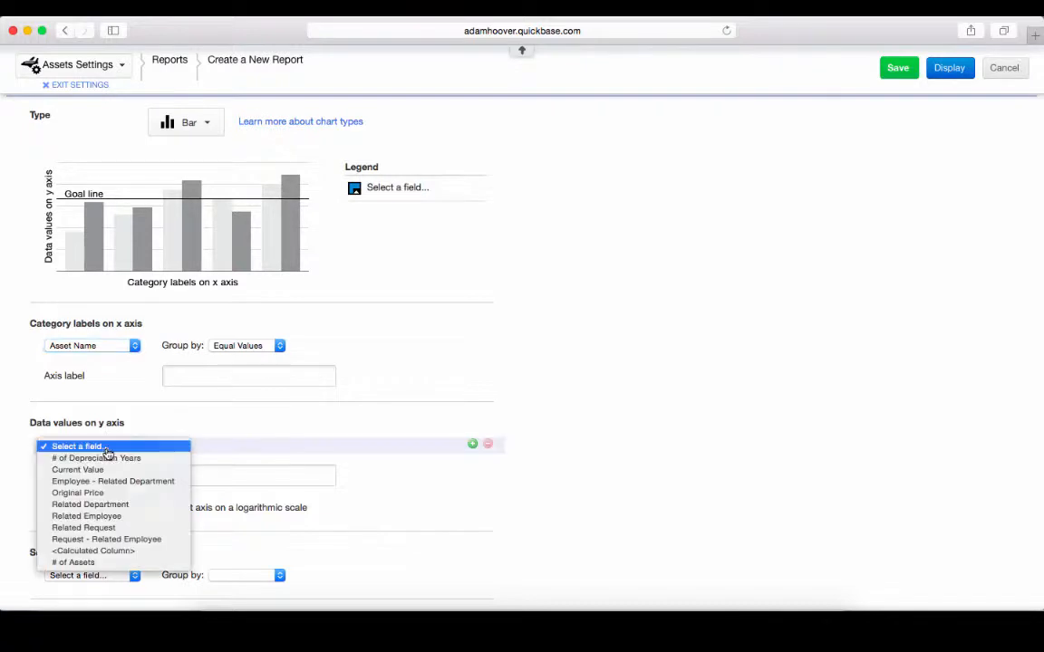
click(110, 472)
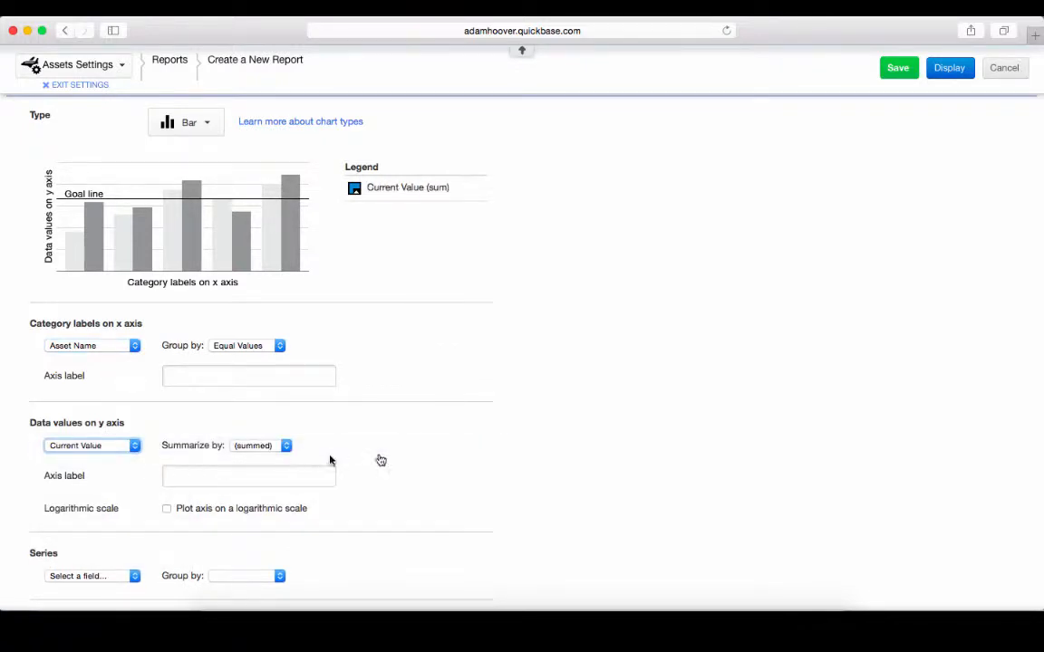
click(472, 446)
click(84, 473)
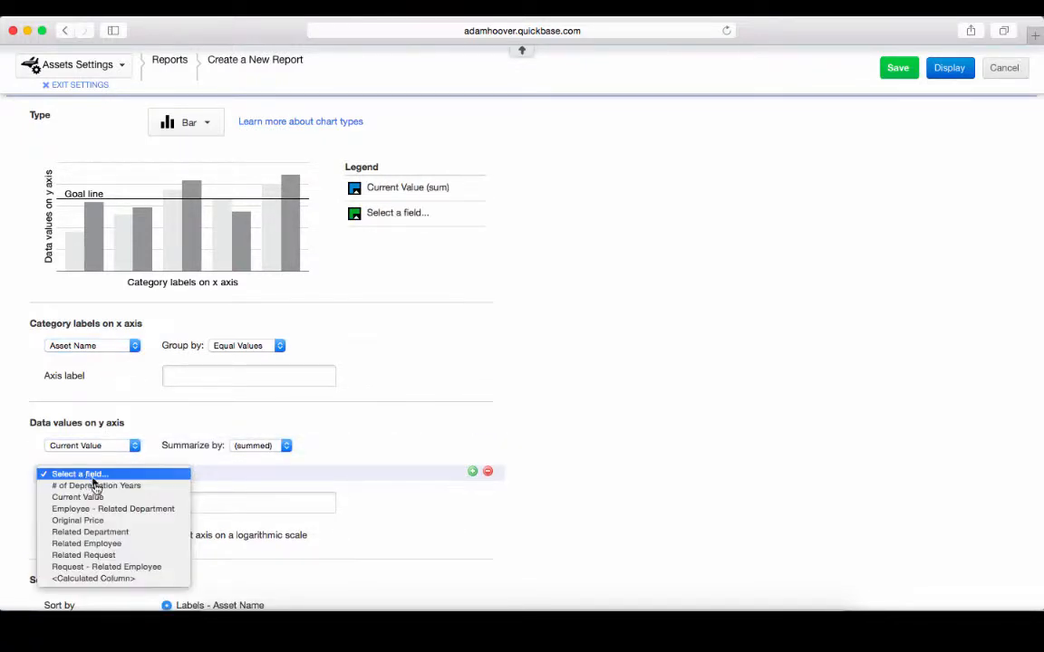
click(86, 521)
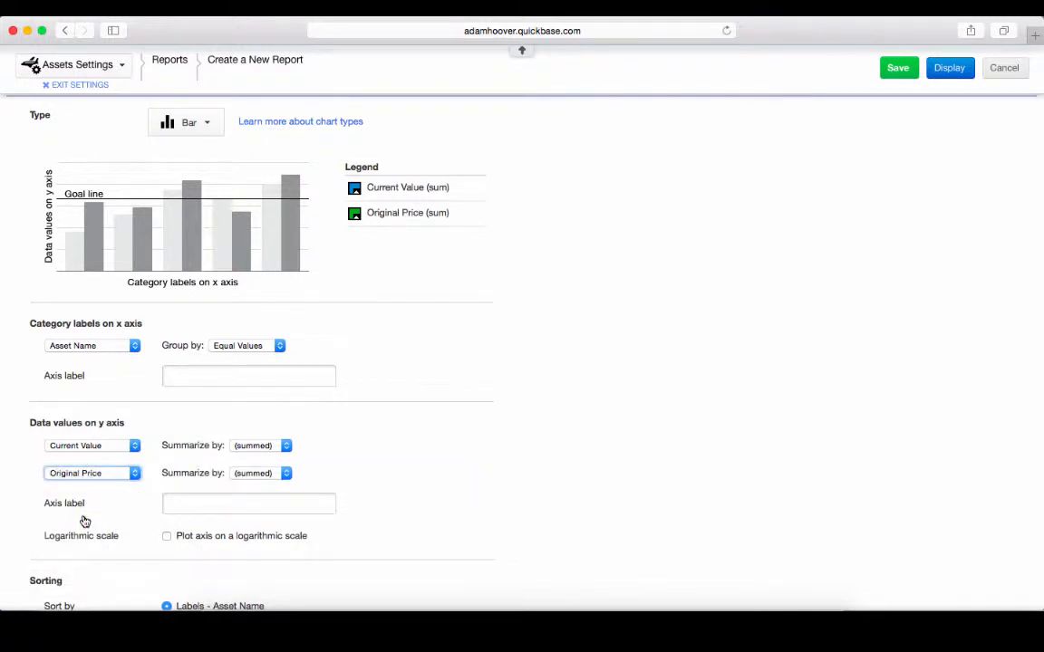
- Name the chart "Assets by Original and Current Value" and save it
scroll(494, 281, up, 10)
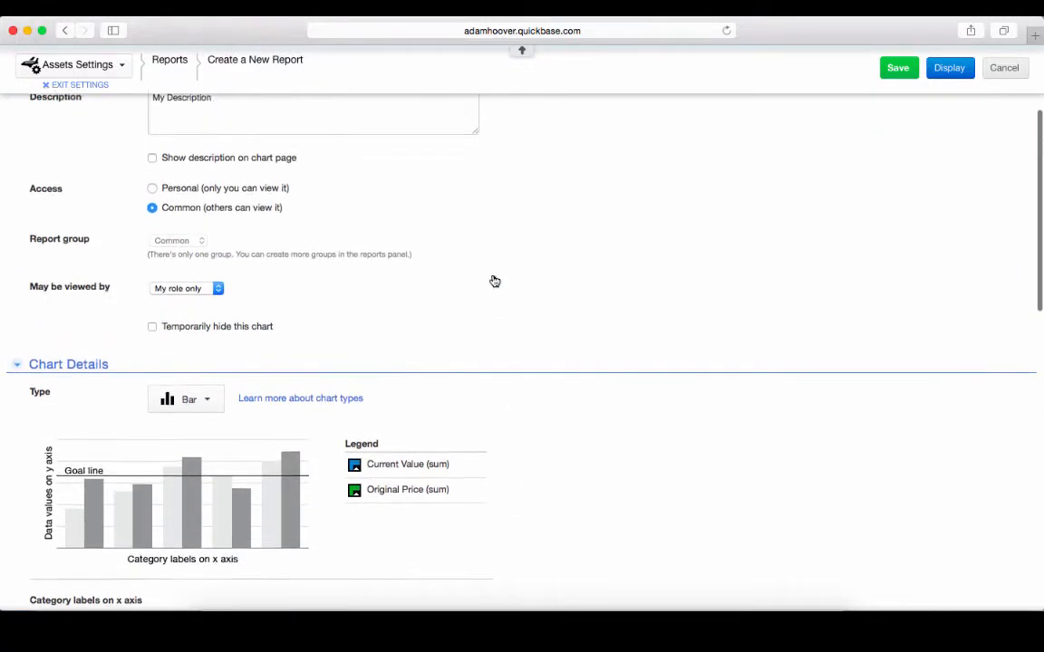
drag(301, 158, 128, 156)
text(Assets by Original and Current Value)
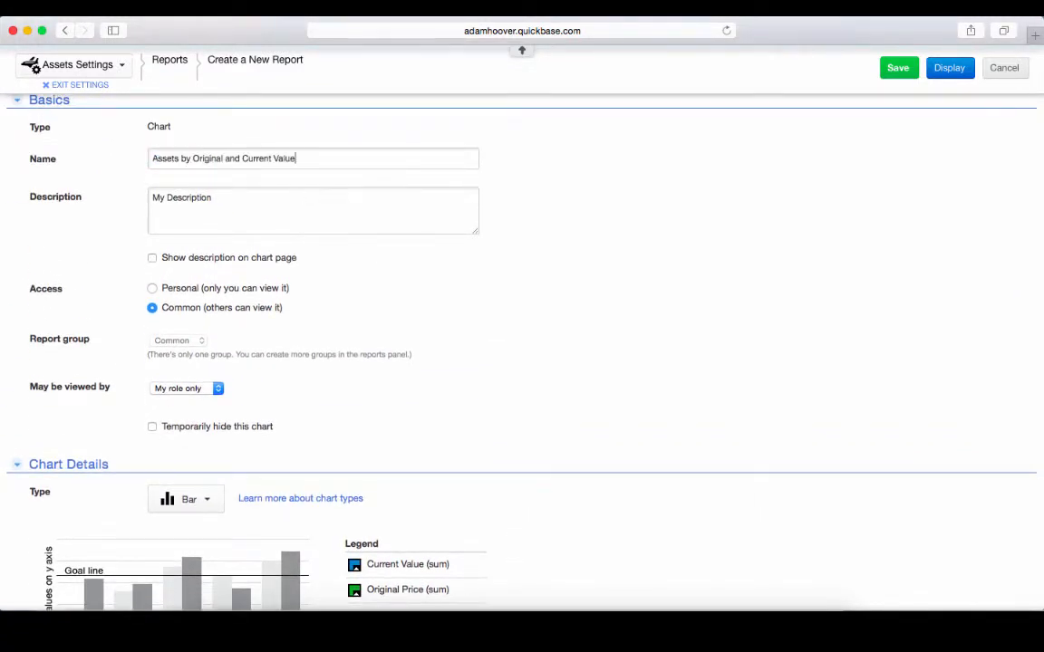
click(884, 69)
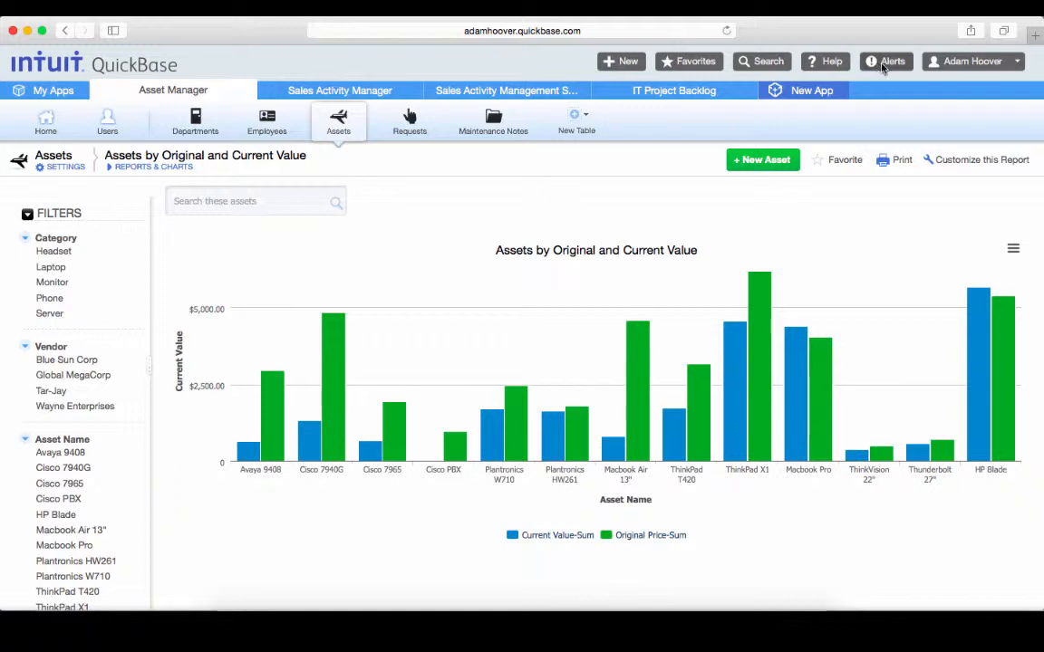
- Customize the app's default dashboard, replacing the List All report with the Assets by Original and Current Value chart
click(29, 121)
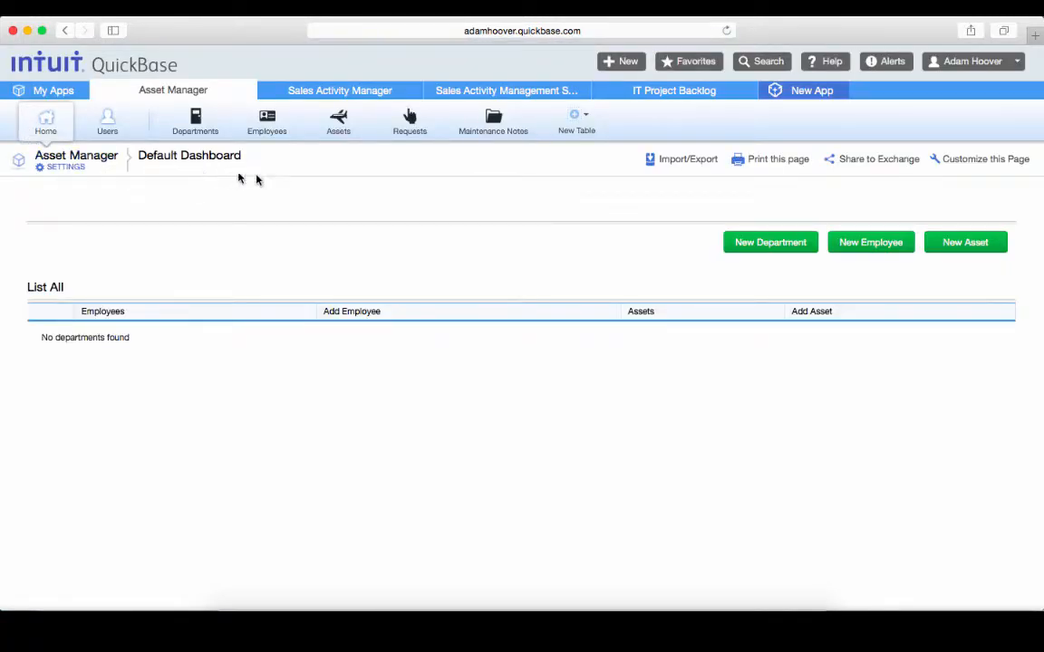
click(977, 166)
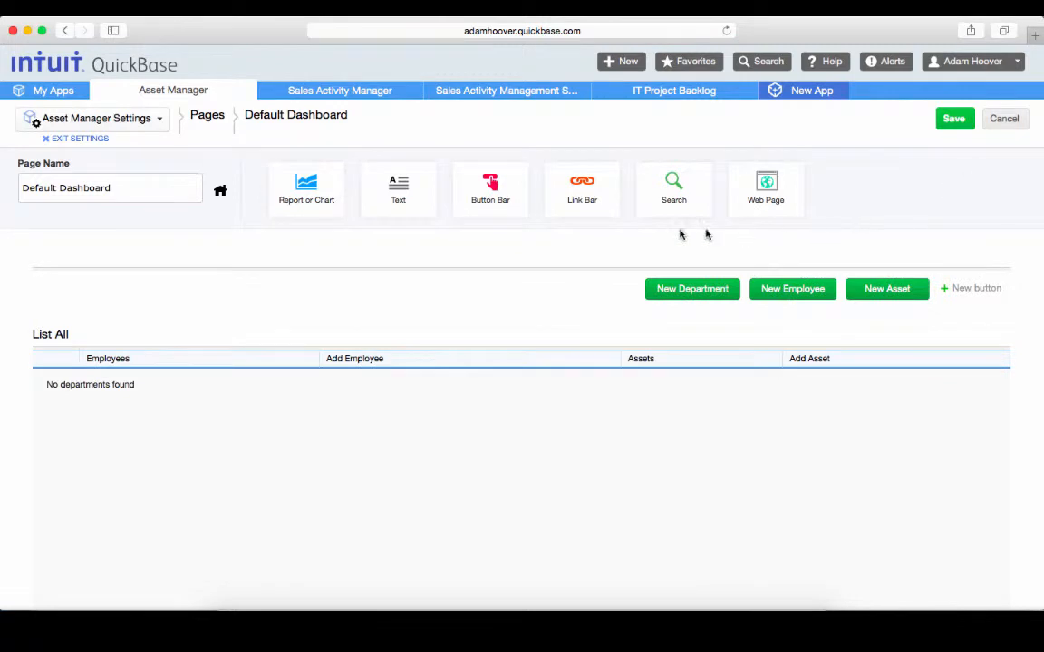
drag(280, 212, 76, 334)
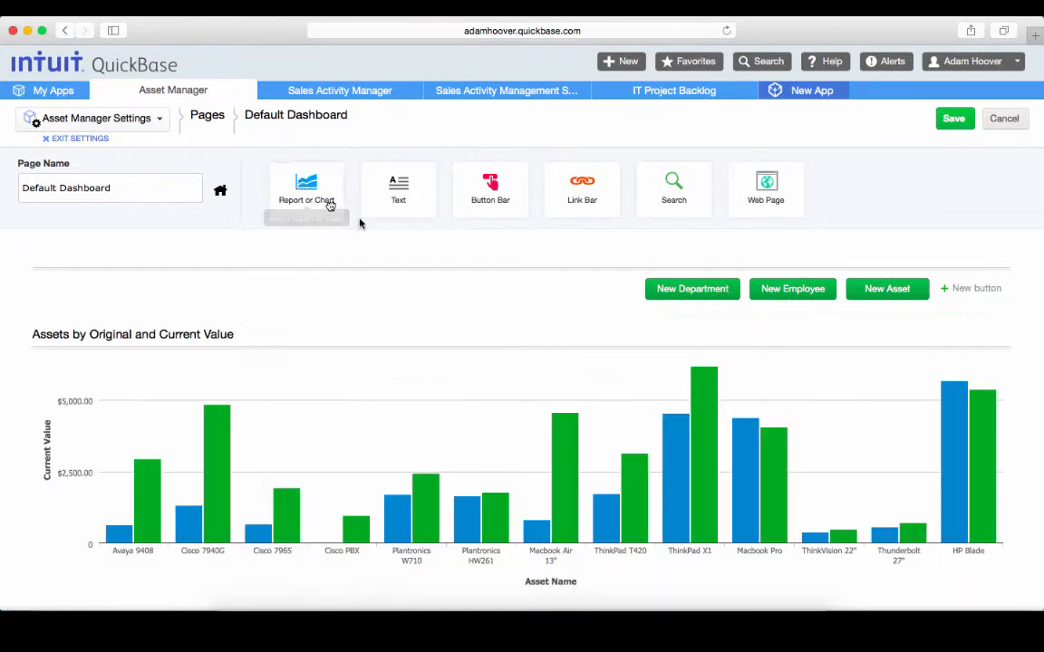
- Add the Phones from Tar-Jay report beside the dashboard chart and widen the chart's section
drag(359, 223, 946, 377)
click(526, 423)
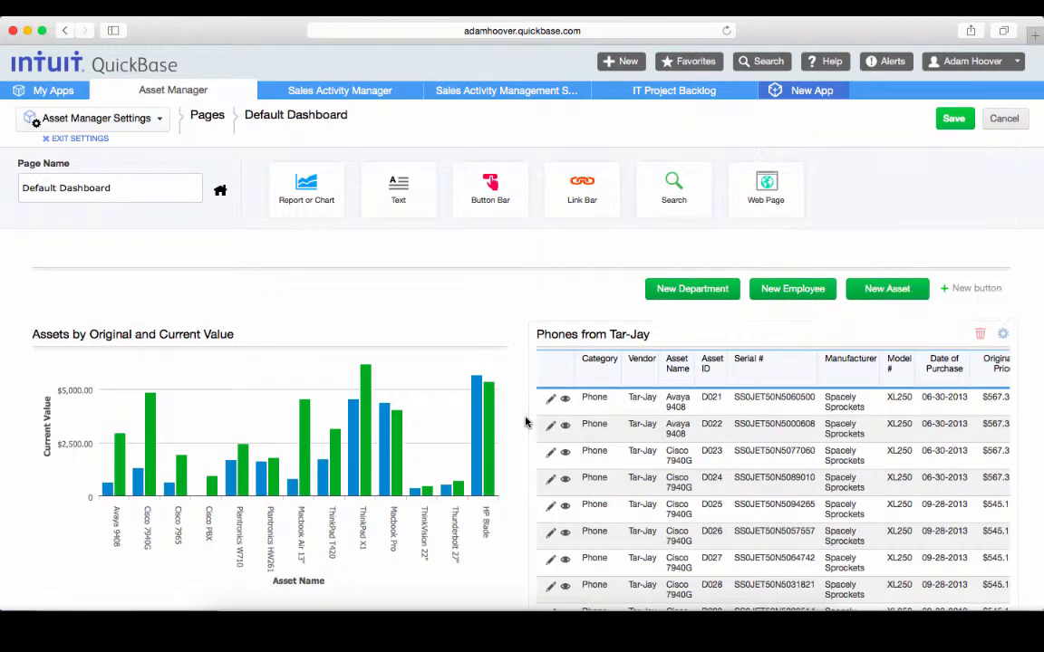
drag(475, 426, 716, 391)
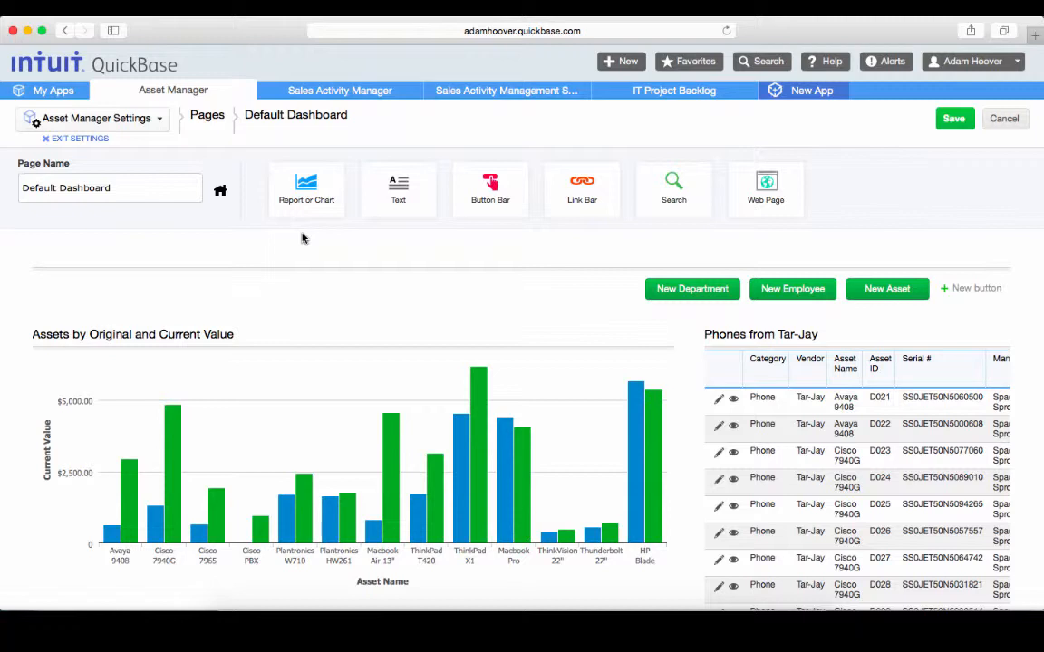
- Rename the dashboard page as "Home Page" and save it
text(Home Page)
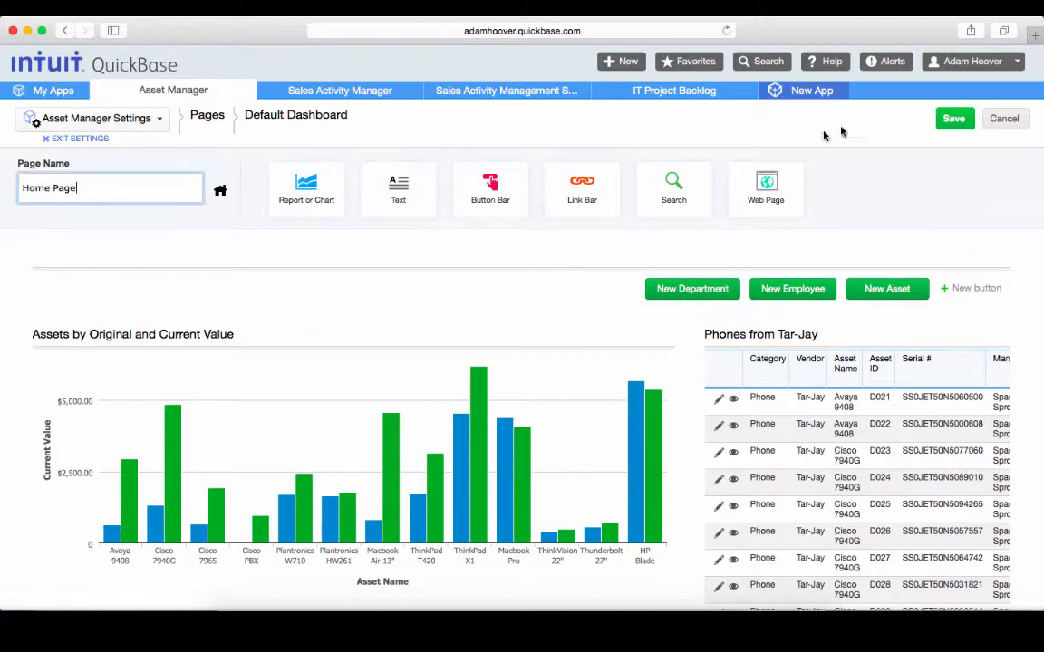
click(953, 118)
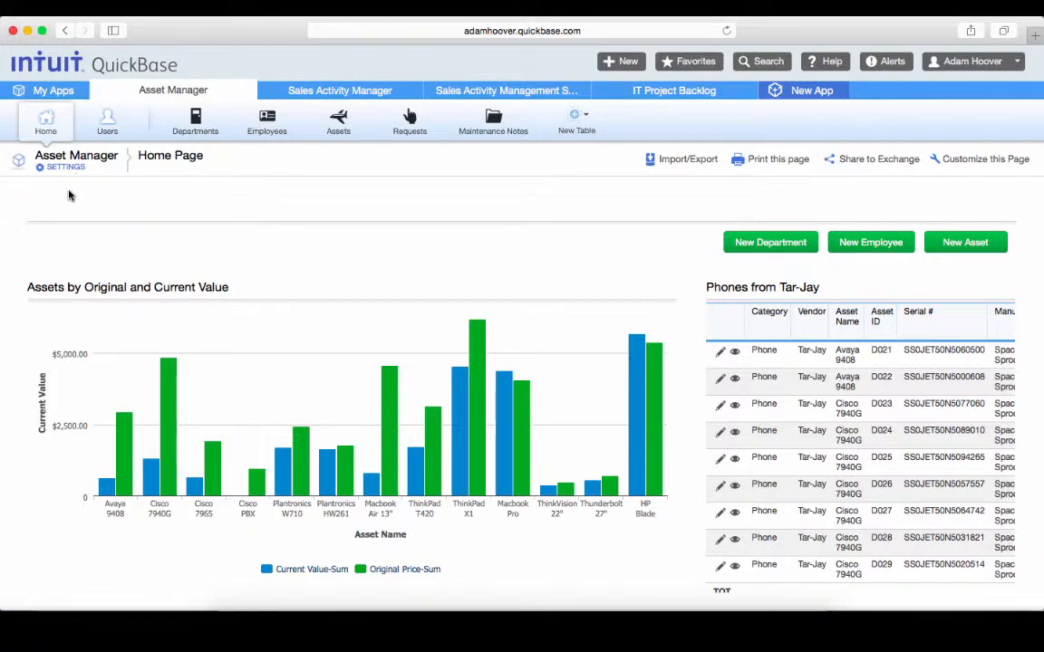
- Create an additional page of the Home Page type in the app settings, and exit the settings
click(71, 171)
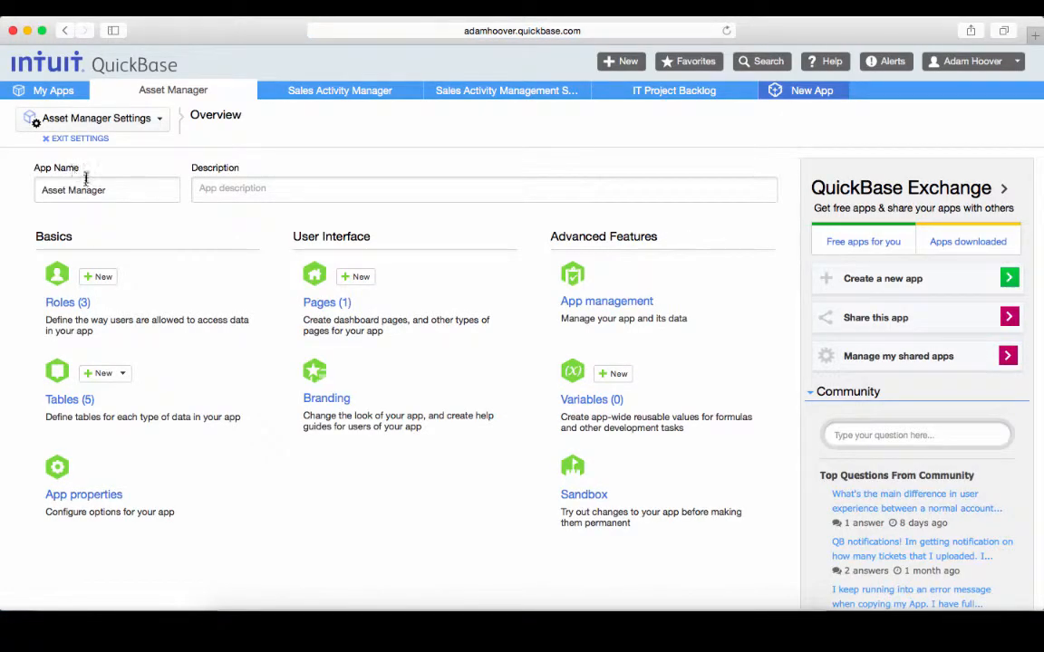
click(339, 302)
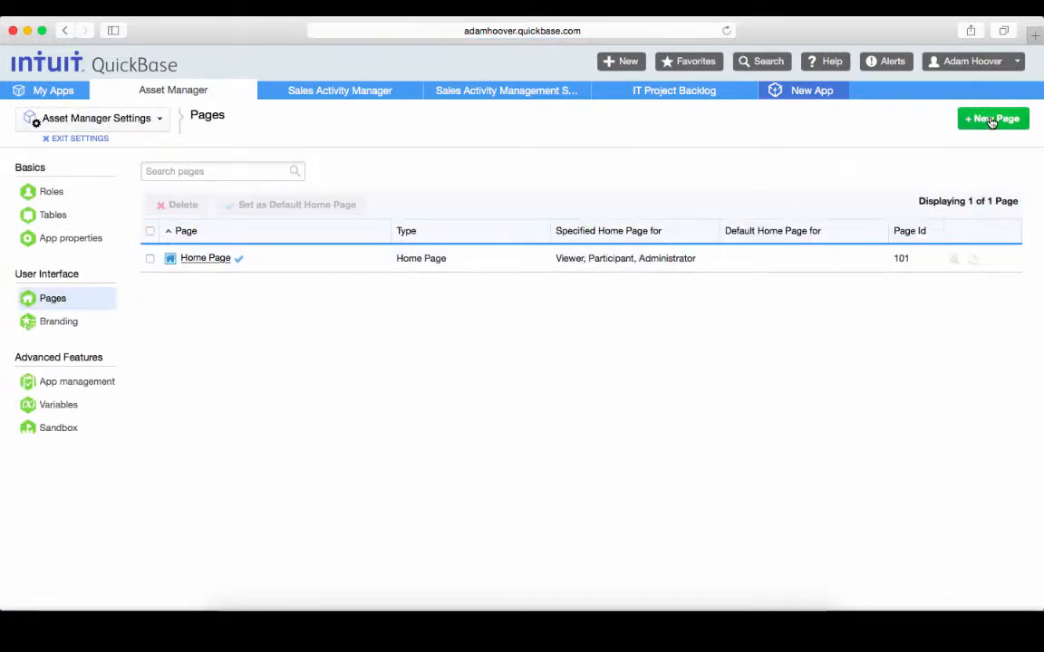
click(992, 121)
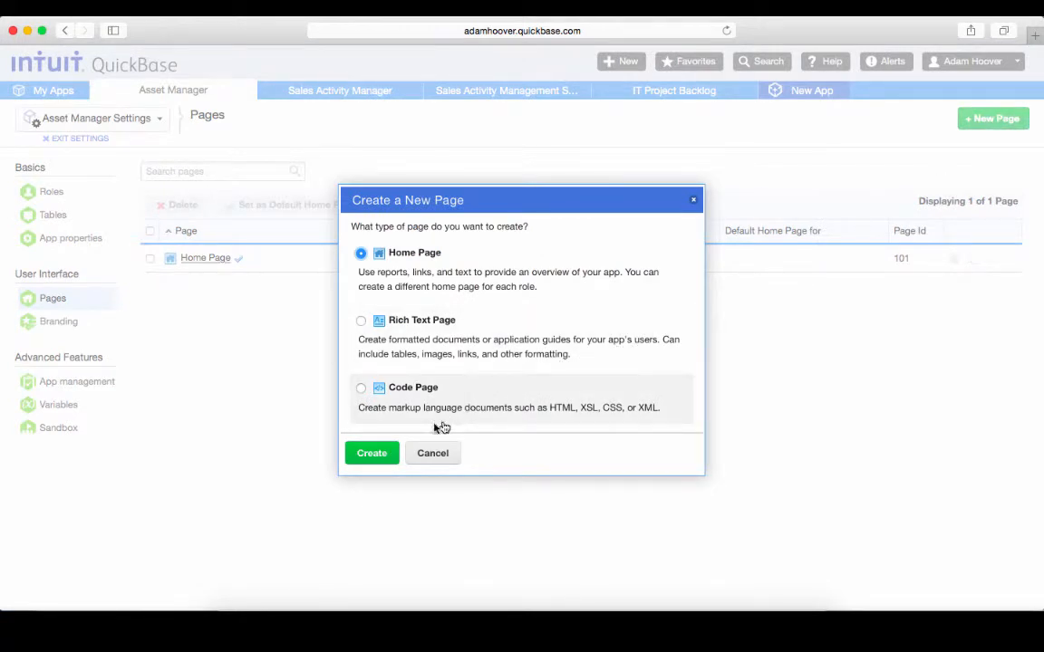
click(379, 451)
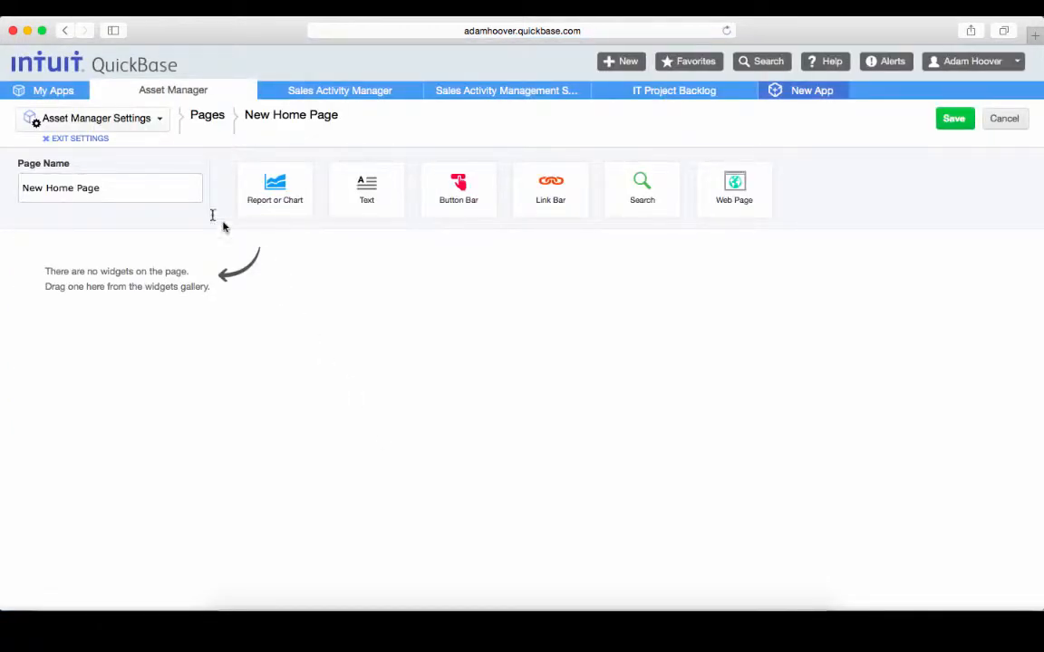
click(98, 140)
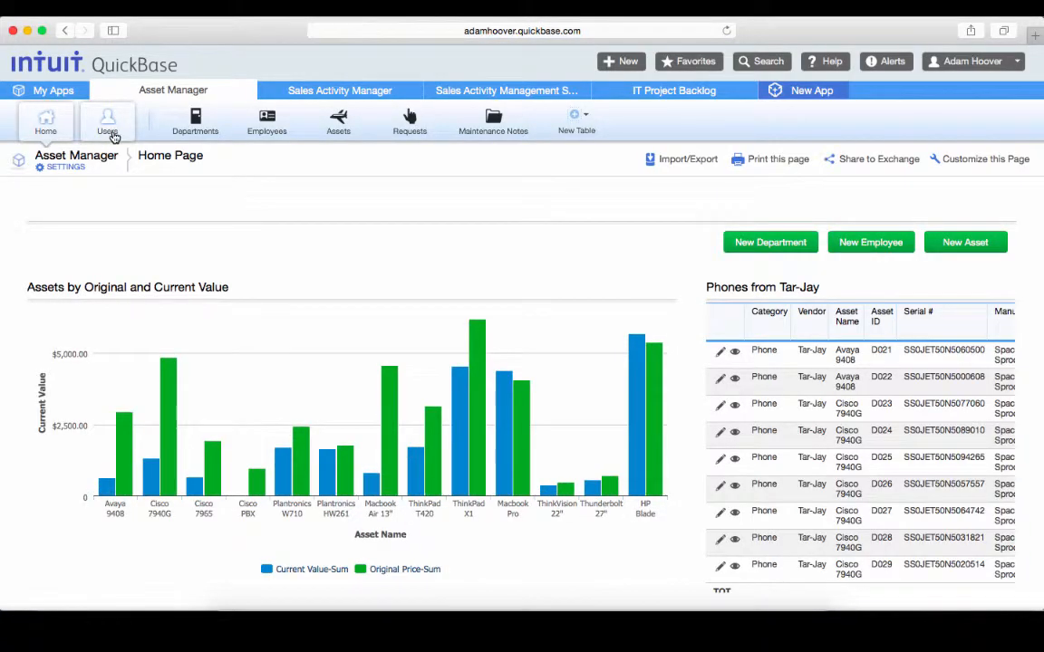
- Share the app with a new user and set that user's role to Viewer
click(112, 135)
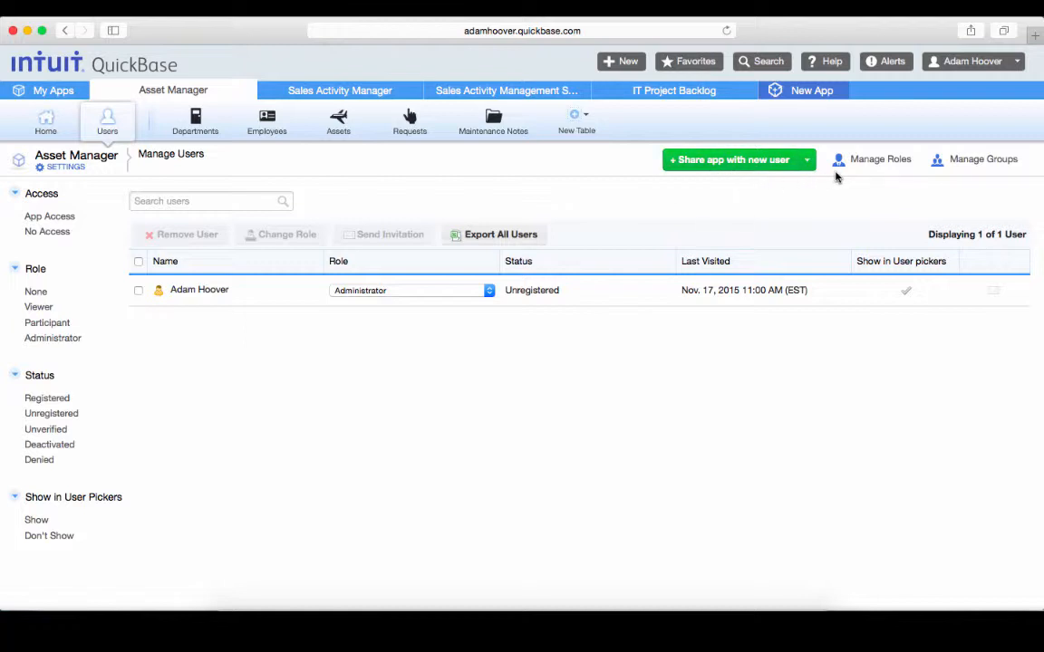
click(732, 161)
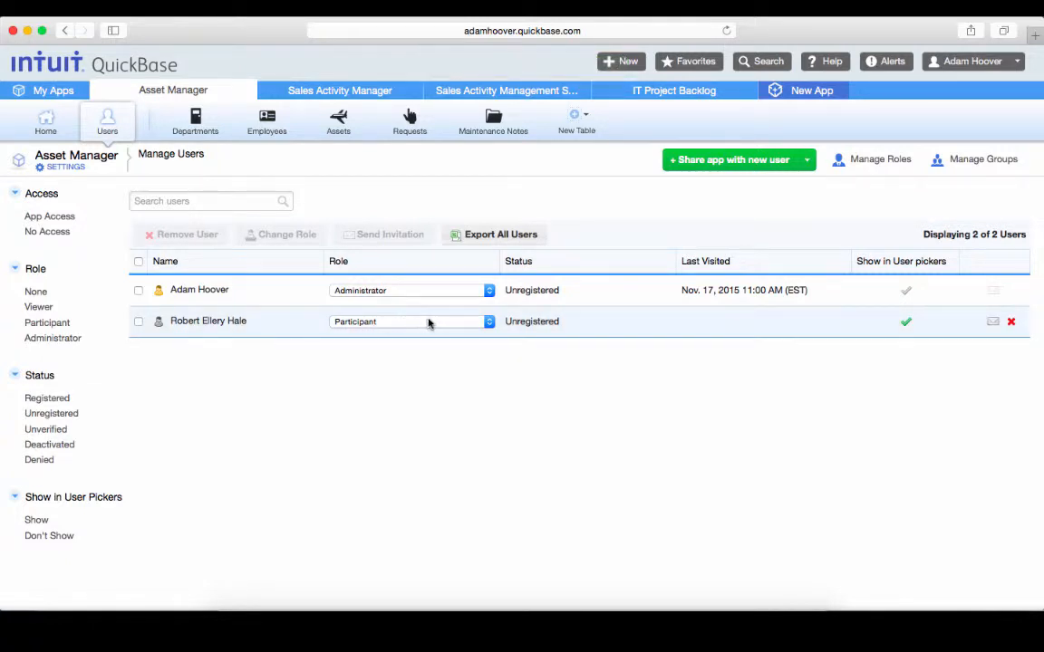
click(485, 323)
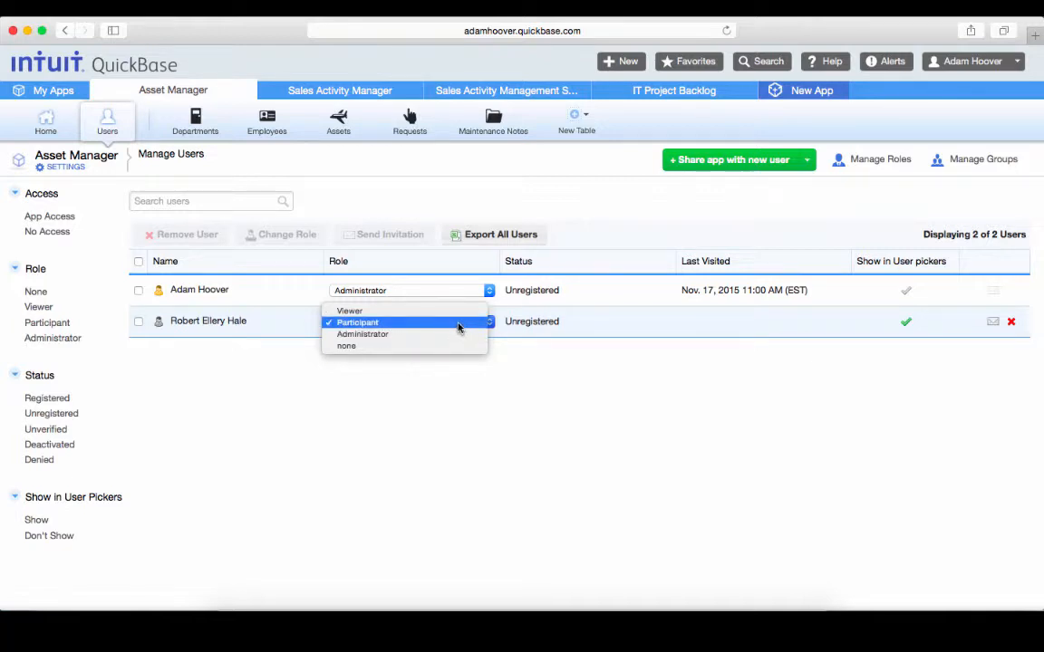
click(454, 312)
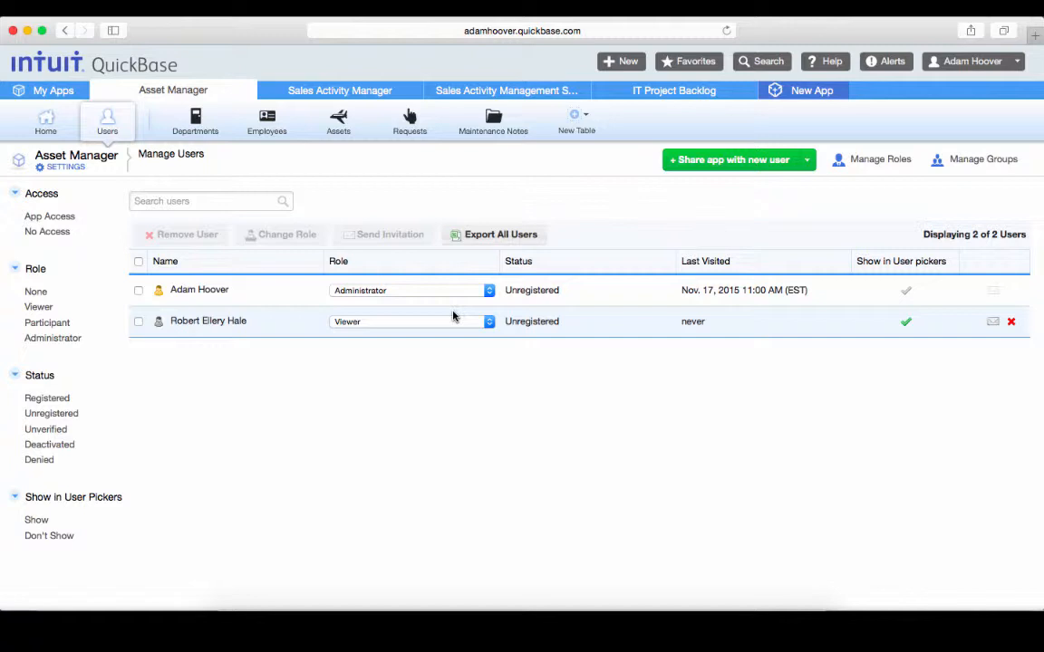
- Create a new role and set its field permissions for the Departments table to Custom Access
click(859, 167)
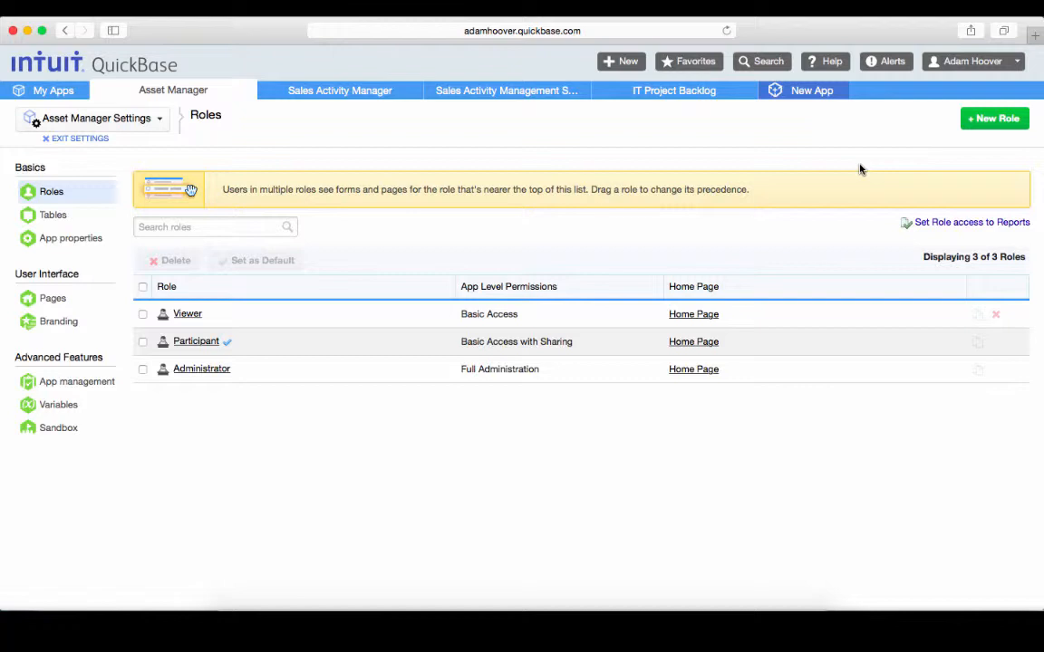
click(1002, 119)
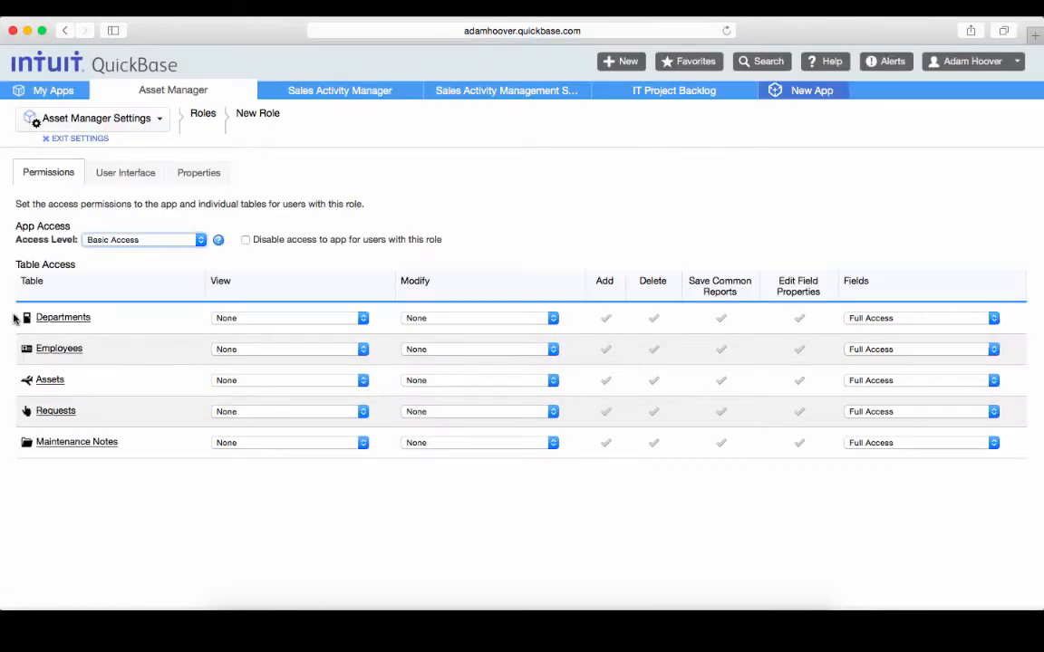
click(892, 321)
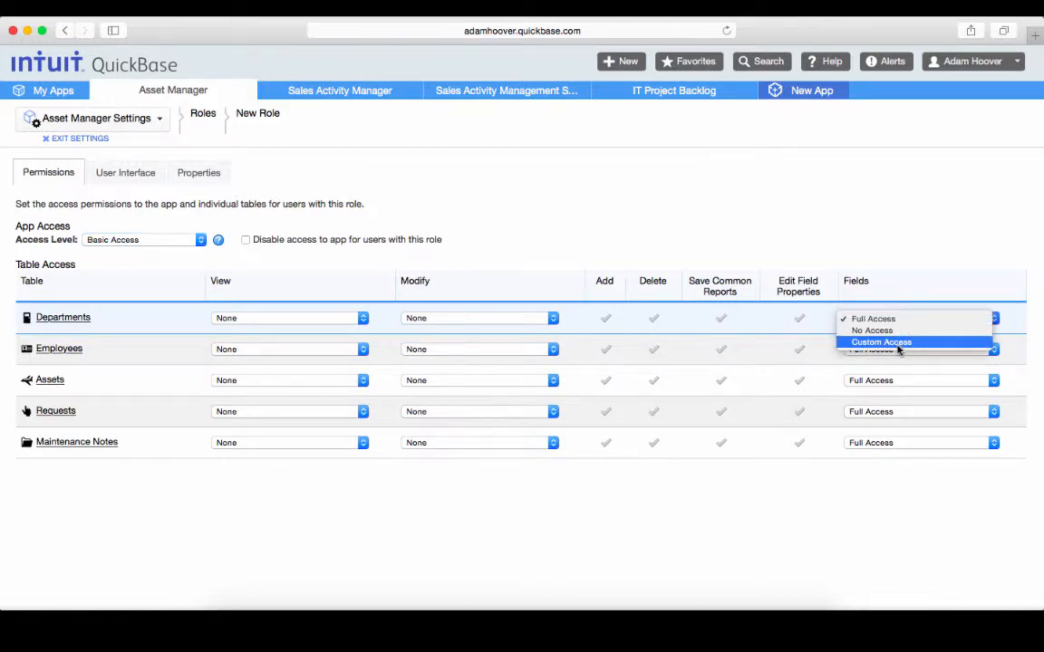
click(898, 345)
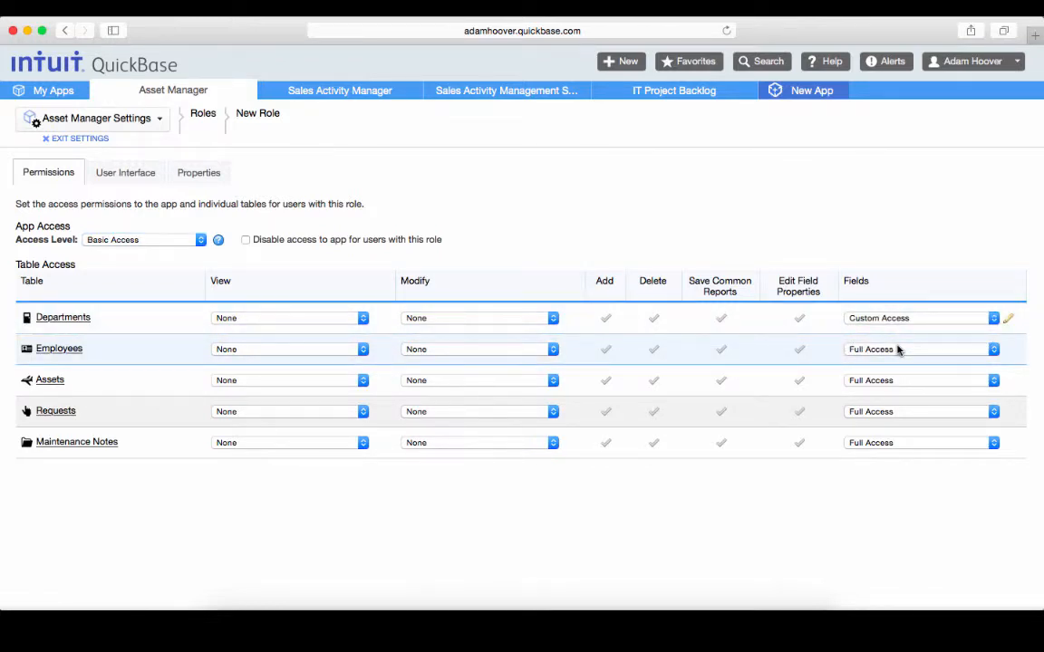
click(307, 455)
- Set the new role's home page to New Home Page in its user interface options
click(145, 184)
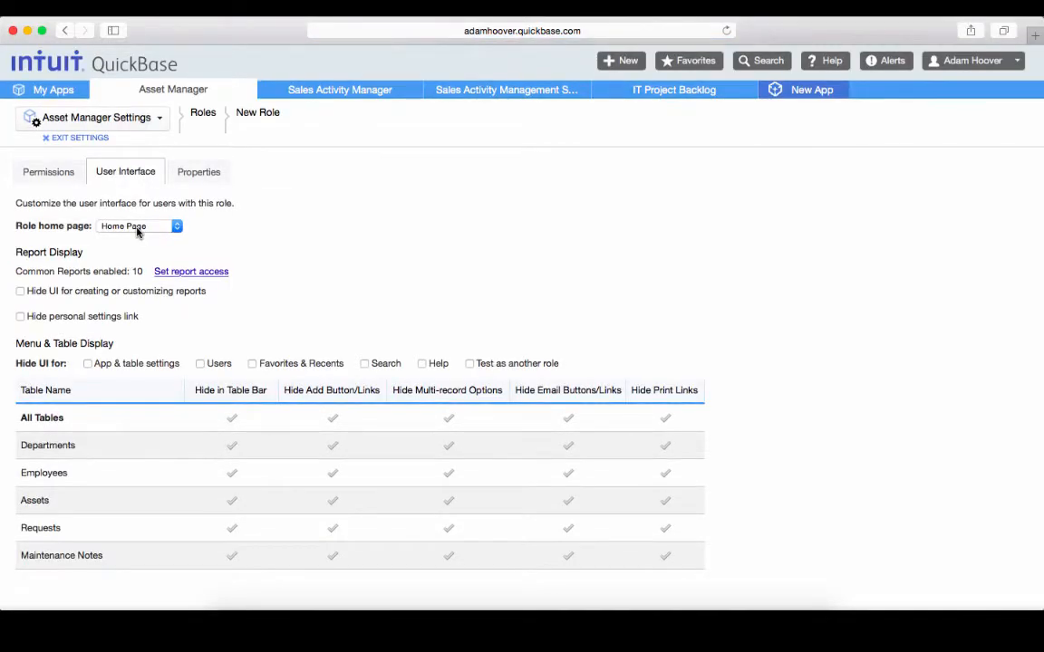
click(135, 228)
click(141, 219)
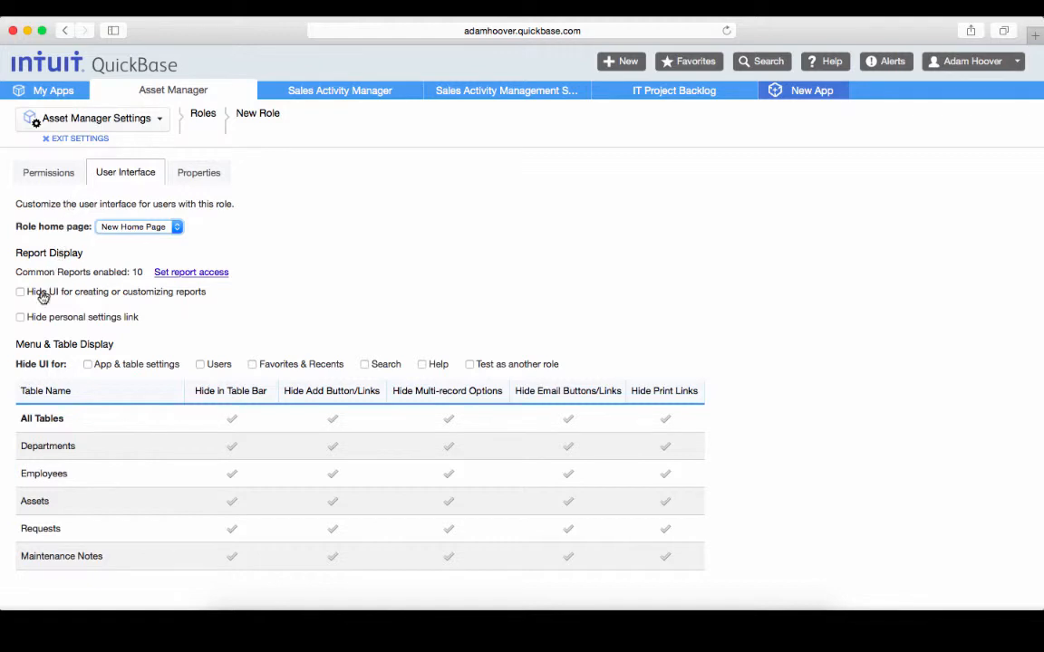
drag(28, 292, 207, 295)
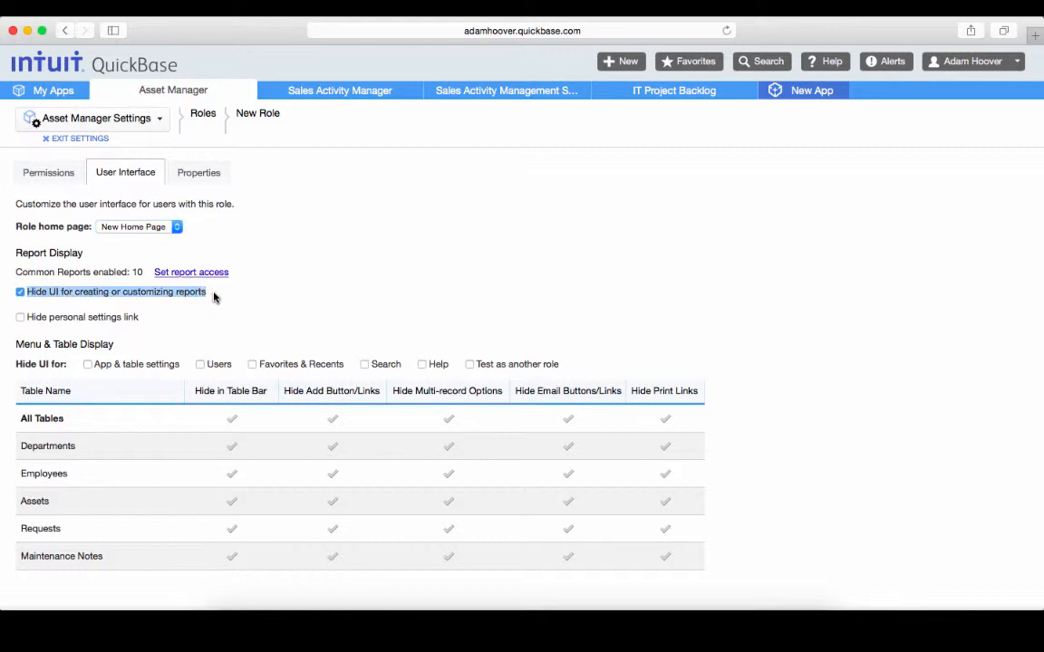
click(199, 296)
click(196, 298)
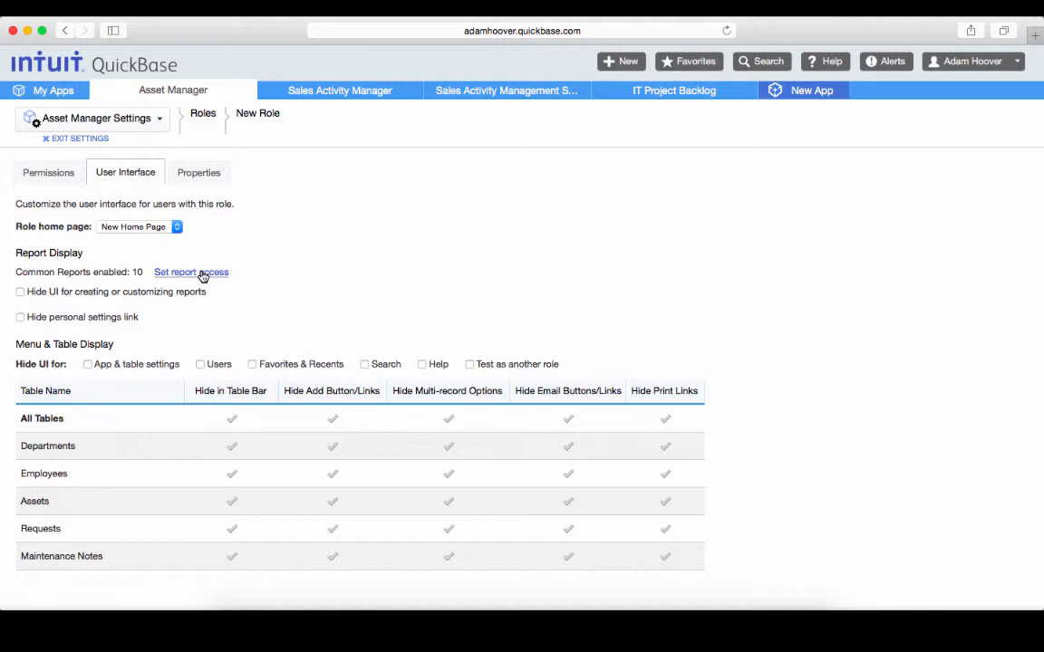
- Open the new role's report access, save the report selection, and exit the app settings
click(201, 274)
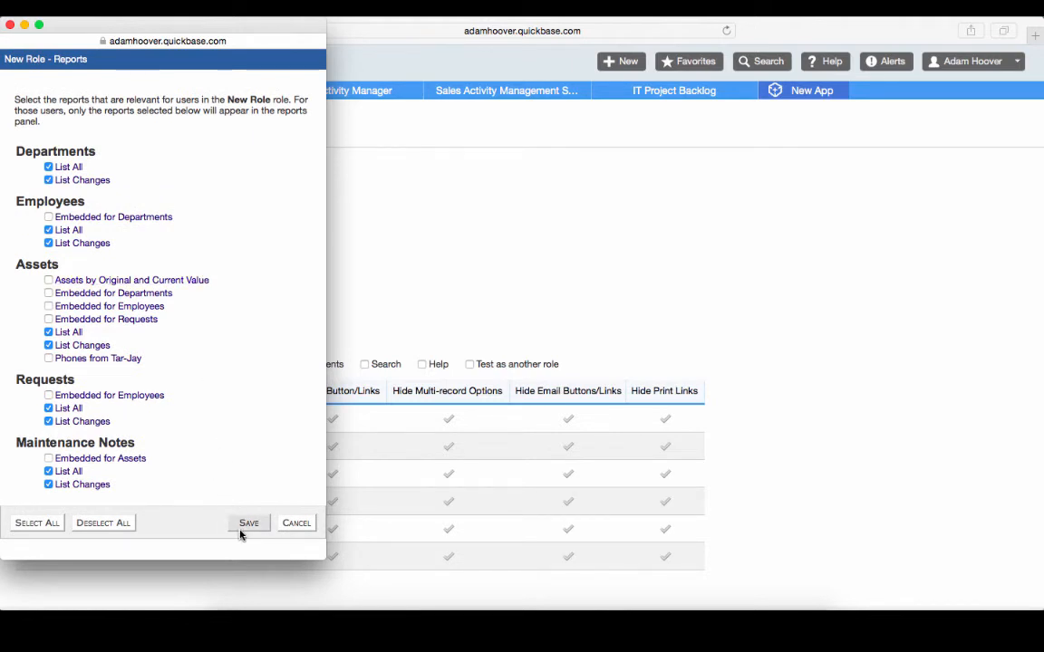
click(244, 526)
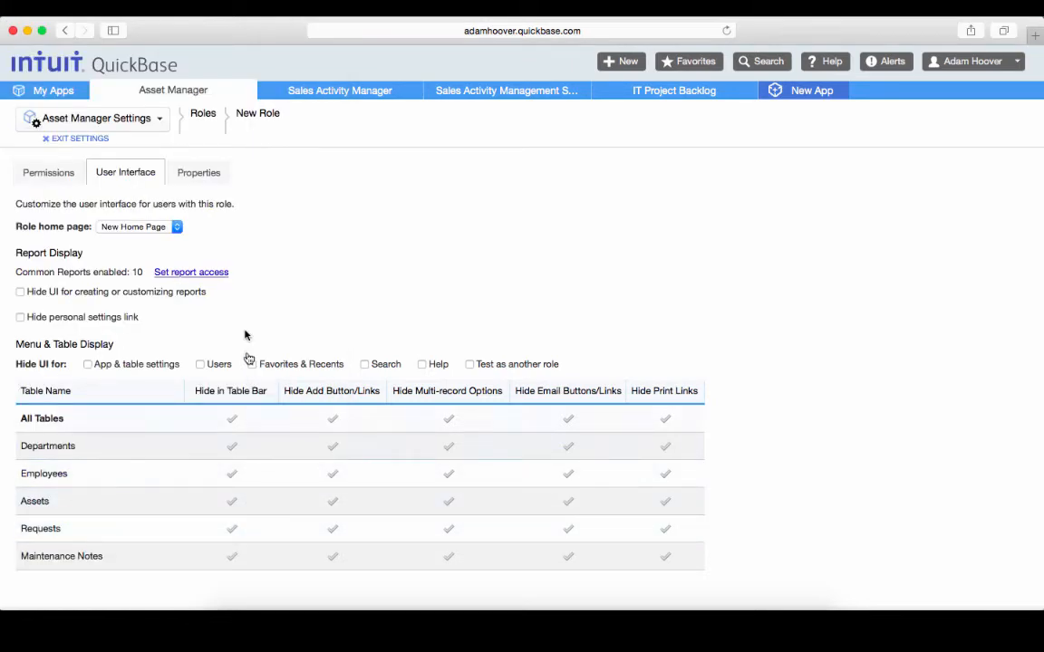
click(91, 139)
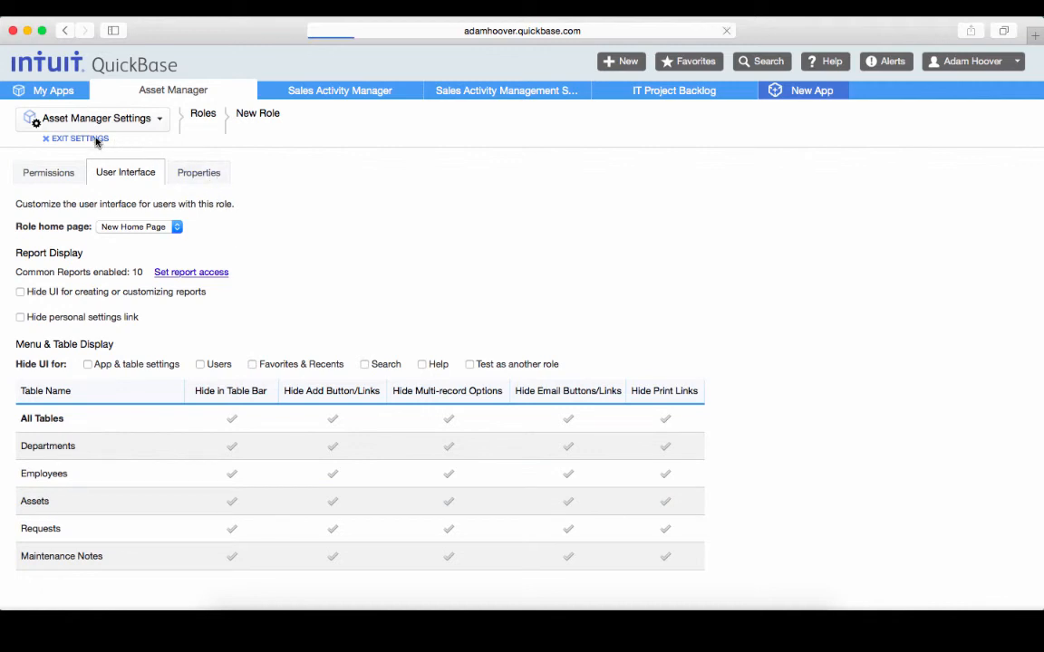